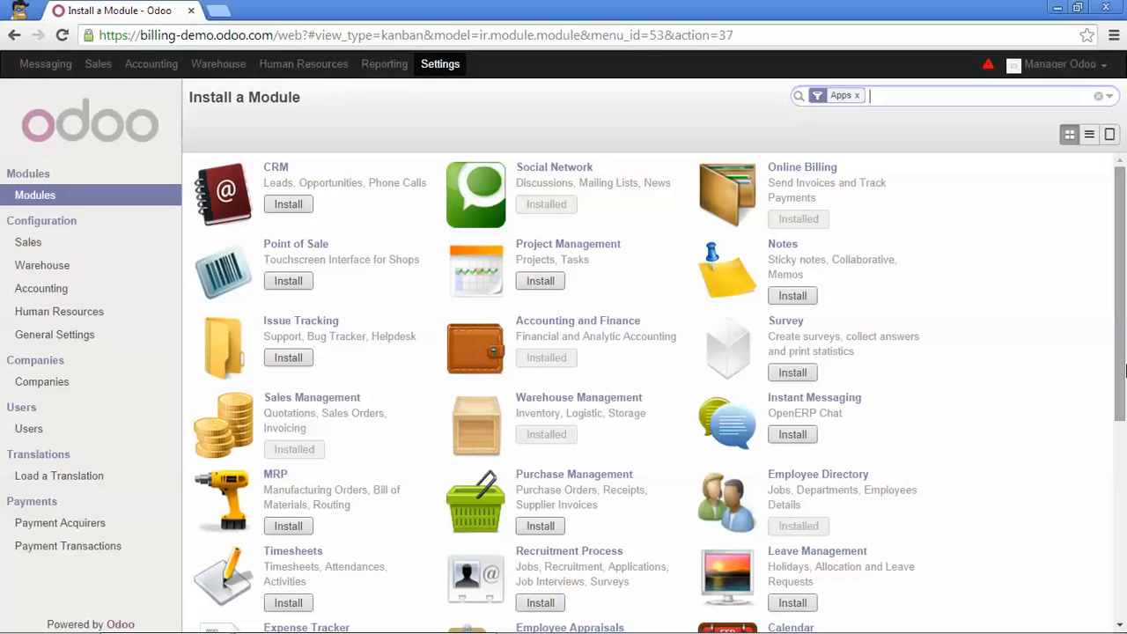
Enable contracts management in the Sales configuration and apply the settings
{"action": "left_click", "coordinate": [42, 243]}
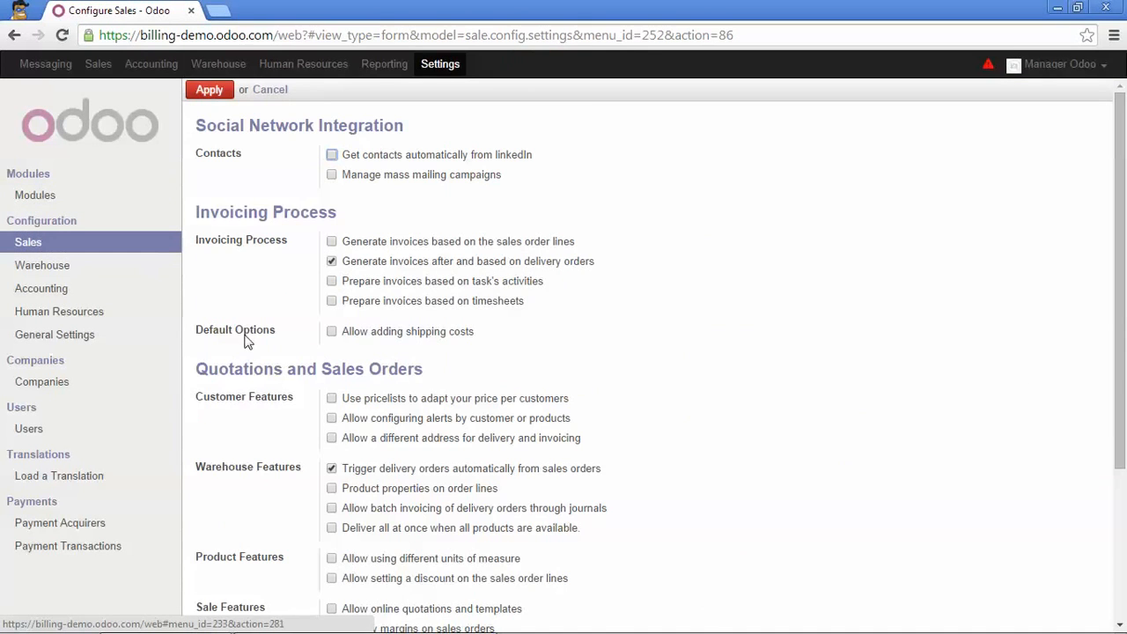
{"action": "scroll", "coordinate": [245, 341], "scroll_direction": "down", "scroll_amount": 3}
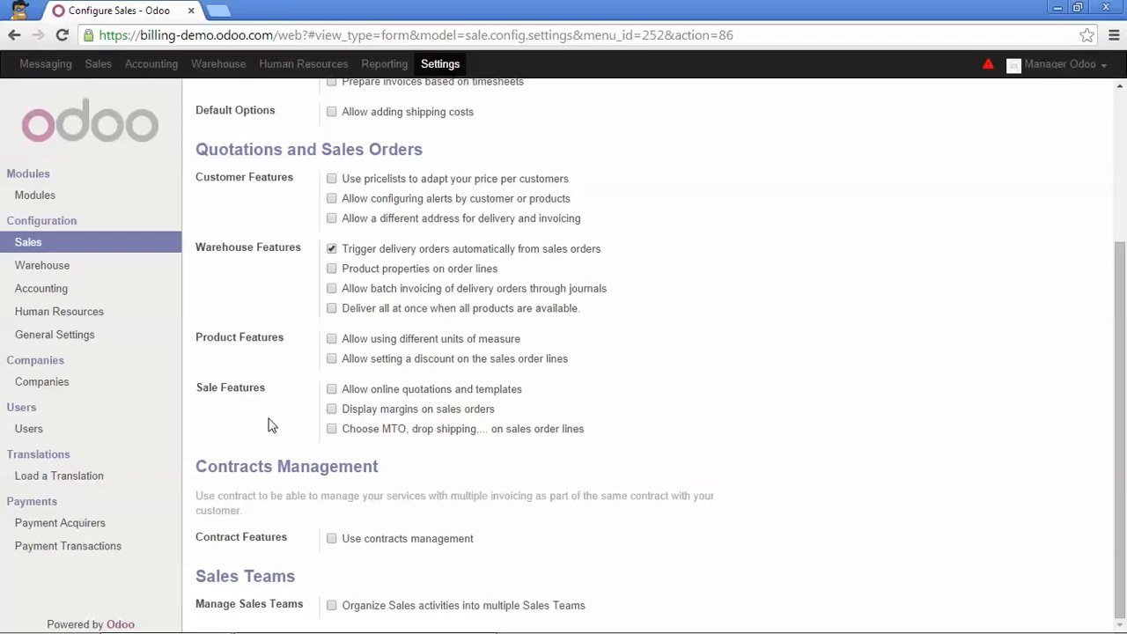
{"action": "left_click", "coordinate": [331, 539]}
{"action": "scroll", "coordinate": [249, 195], "scroll_direction": "up", "scroll_amount": 3}
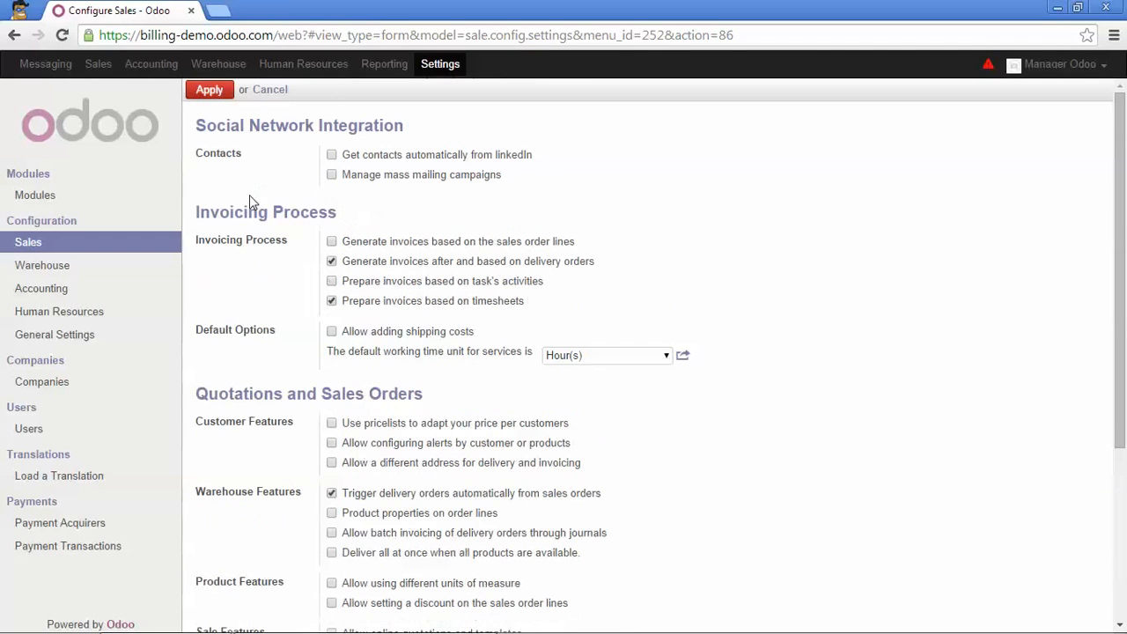
{"action": "left_click", "coordinate": [208, 90]}
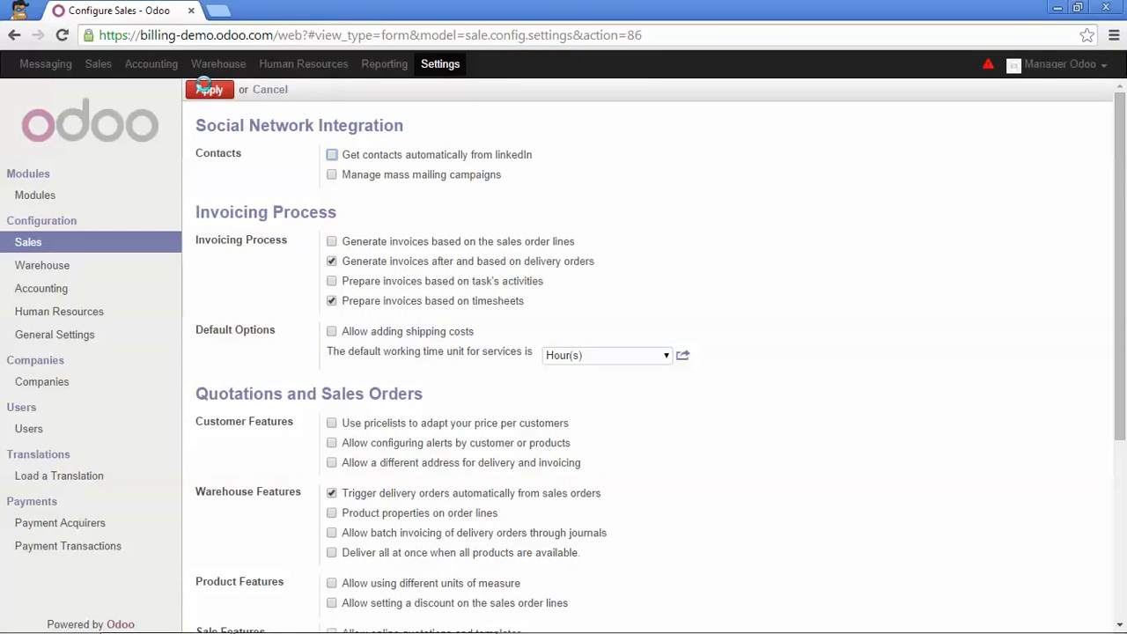
Create a new contract in Sales and name it "Mister Heating inc."
{"action": "left_click", "coordinate": [98, 64]}
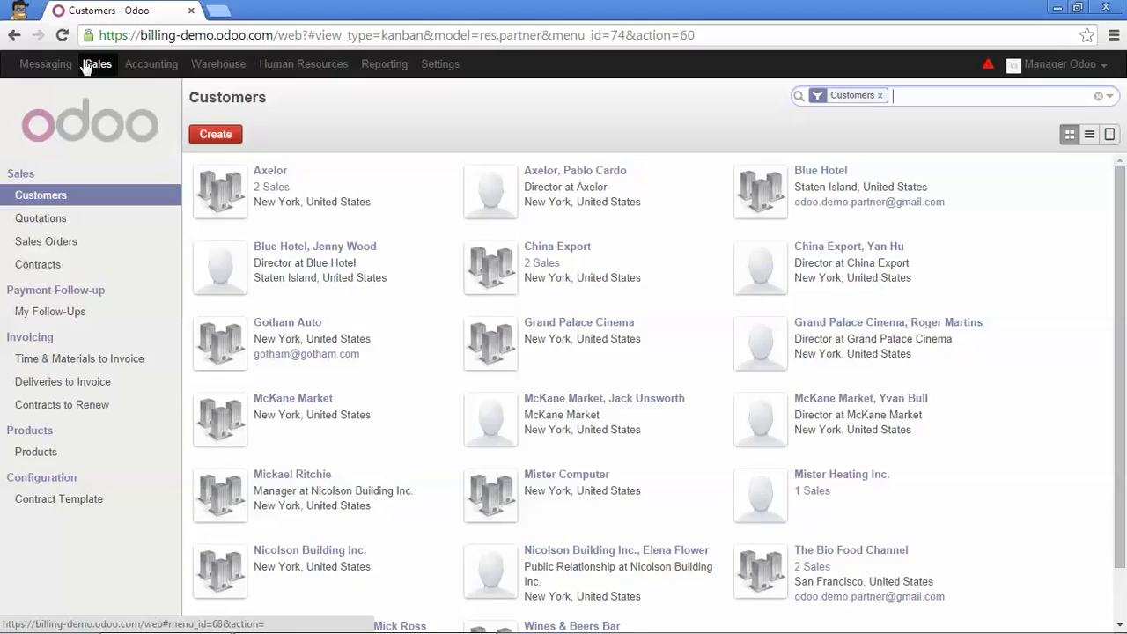
{"action": "left_click", "coordinate": [44, 266]}
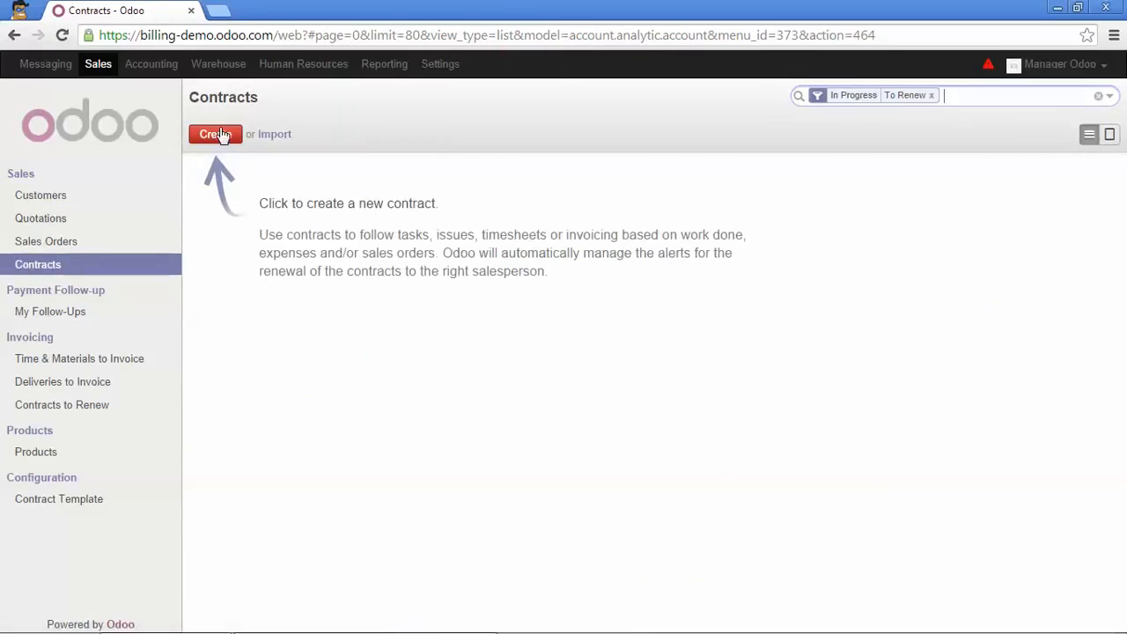
{"action": "left_click", "coordinate": [211, 141]}
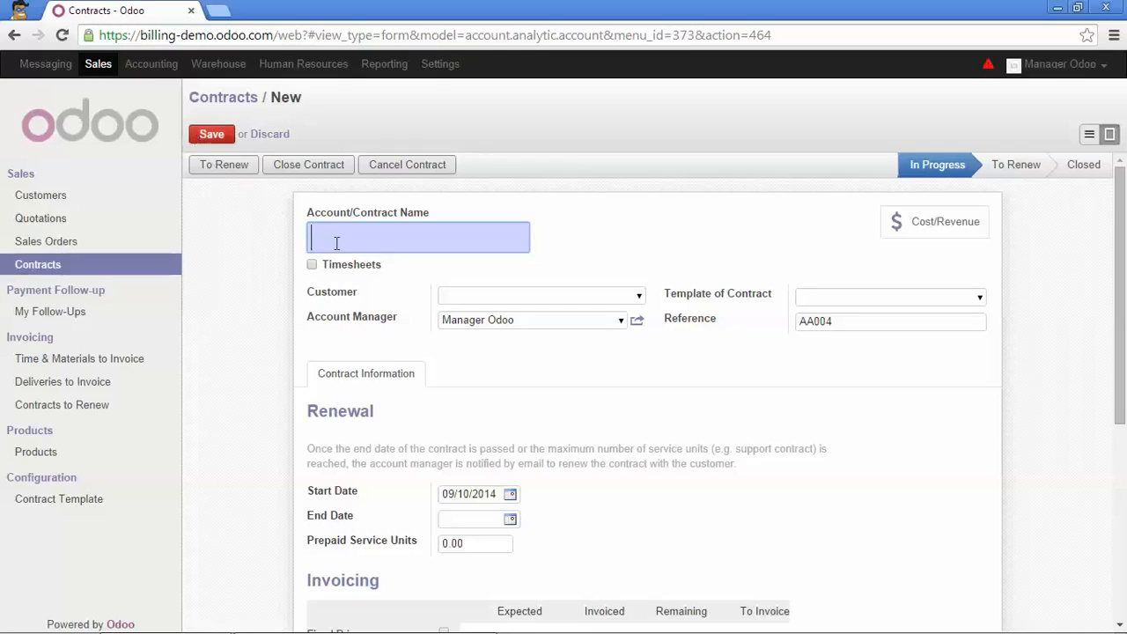
{"action": "key", "text": "Caps_Lock"}
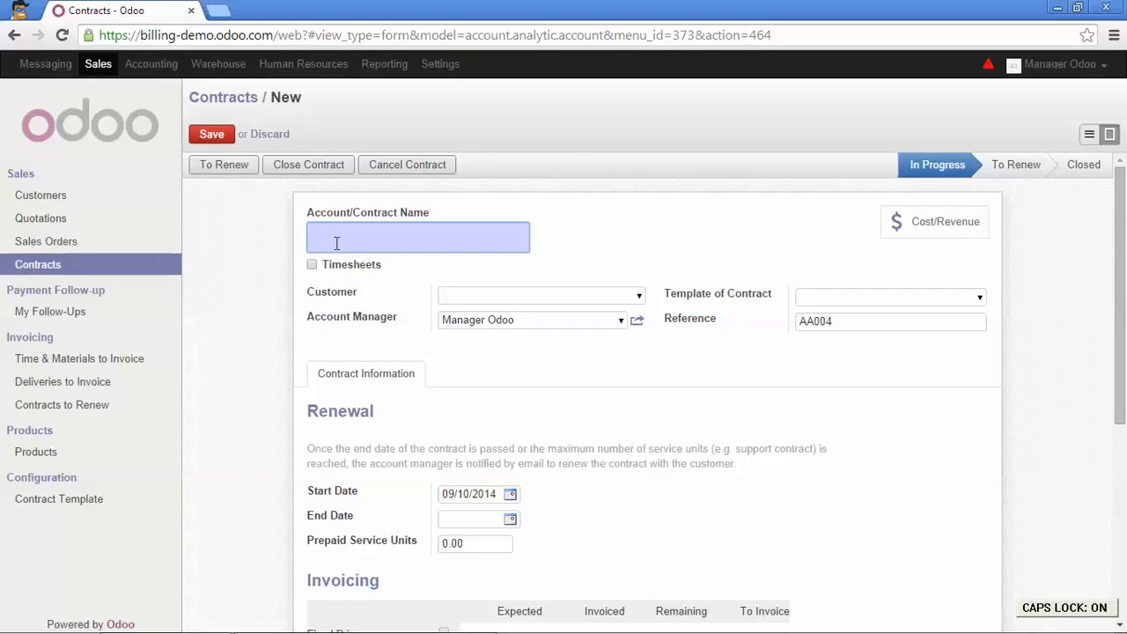
{"action": "type", "text": "Mister"}
{"action": "key", "text": "Caps_Lock"}
{"action": "type", "text": "Heating i"}
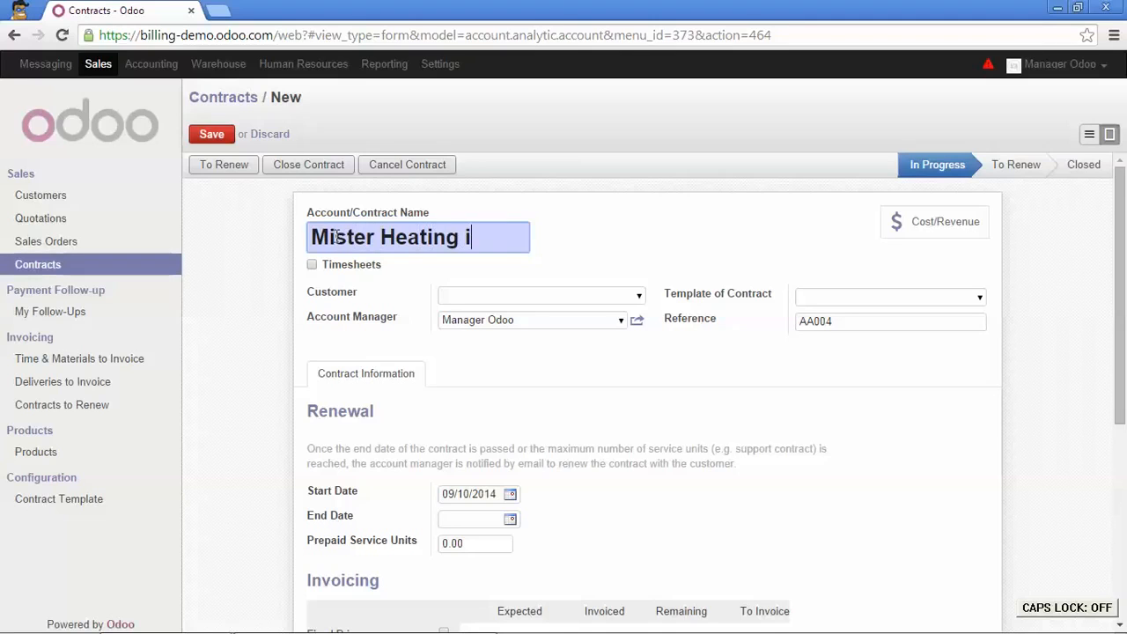
{"action": "type", "text": "nc."}
Assign Mister Heating Inc. as the contract's customer
{"action": "left_click", "coordinate": [472, 296]}
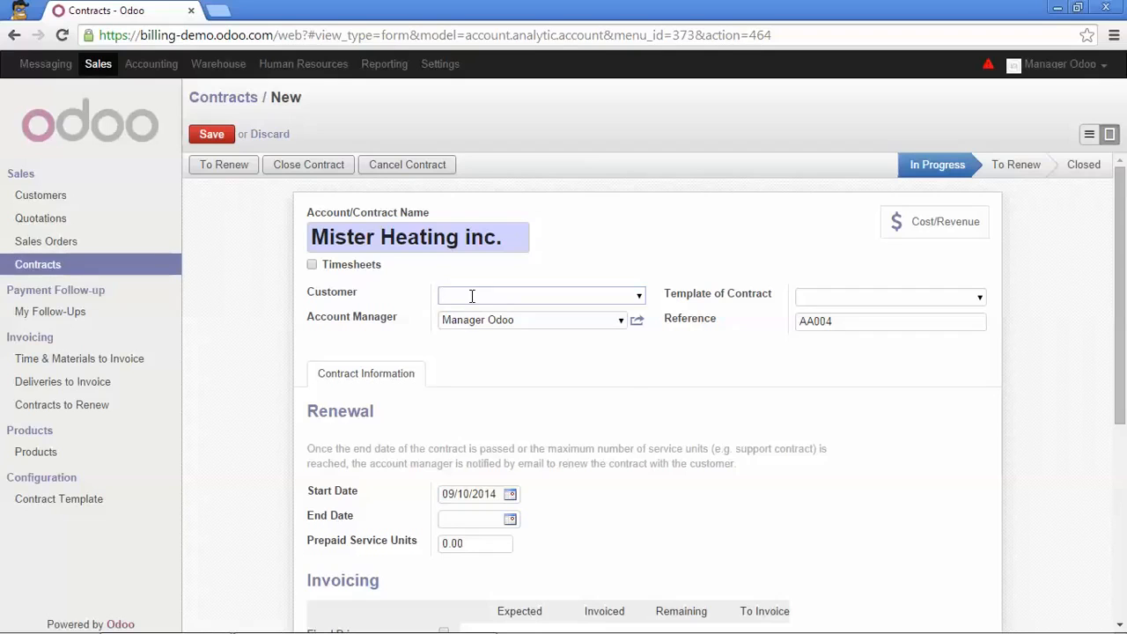
{"action": "type", "text": "mister"}
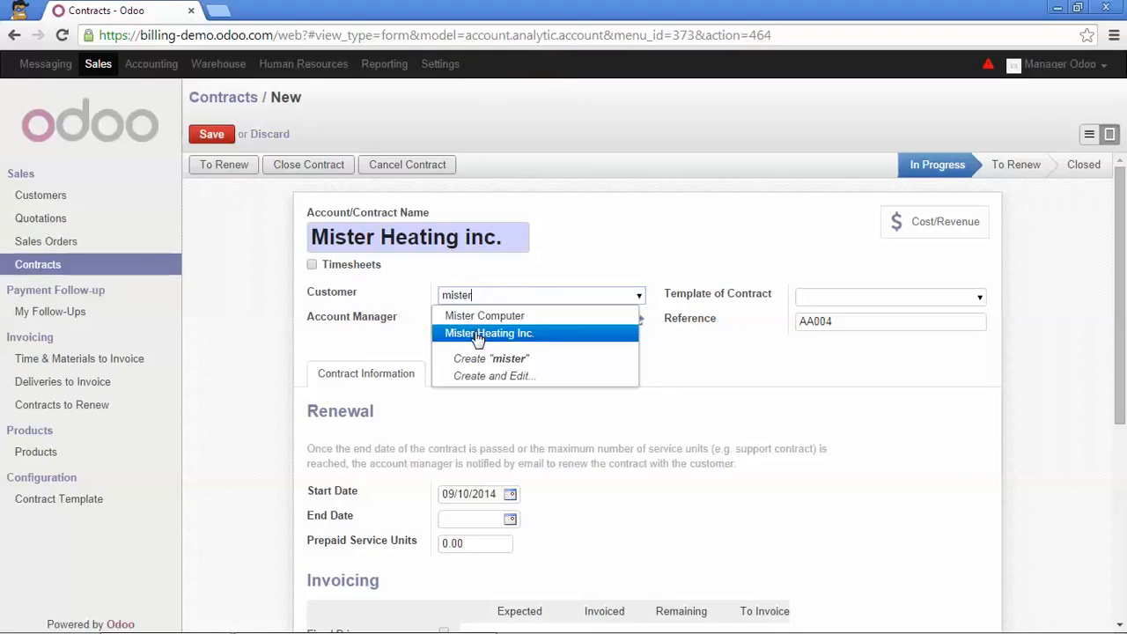
{"action": "left_click", "coordinate": [476, 334]}
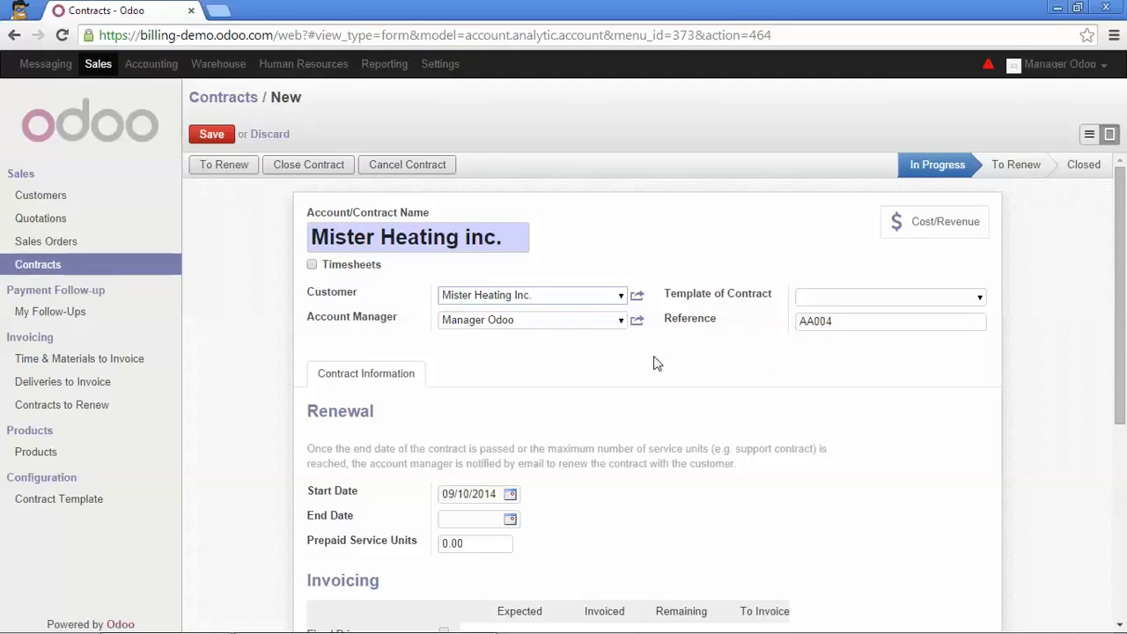
Set the contract's end date to 09/30/2015
{"action": "scroll", "coordinate": [546, 367], "scroll_direction": "down", "scroll_amount": 2}
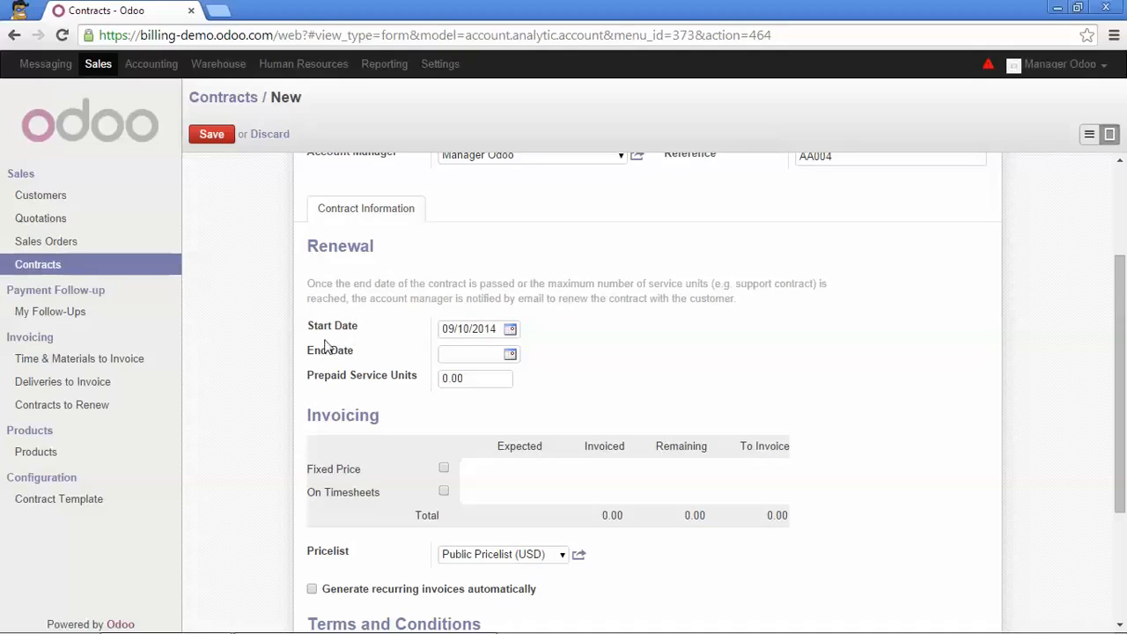
{"action": "left_click", "coordinate": [512, 355]}
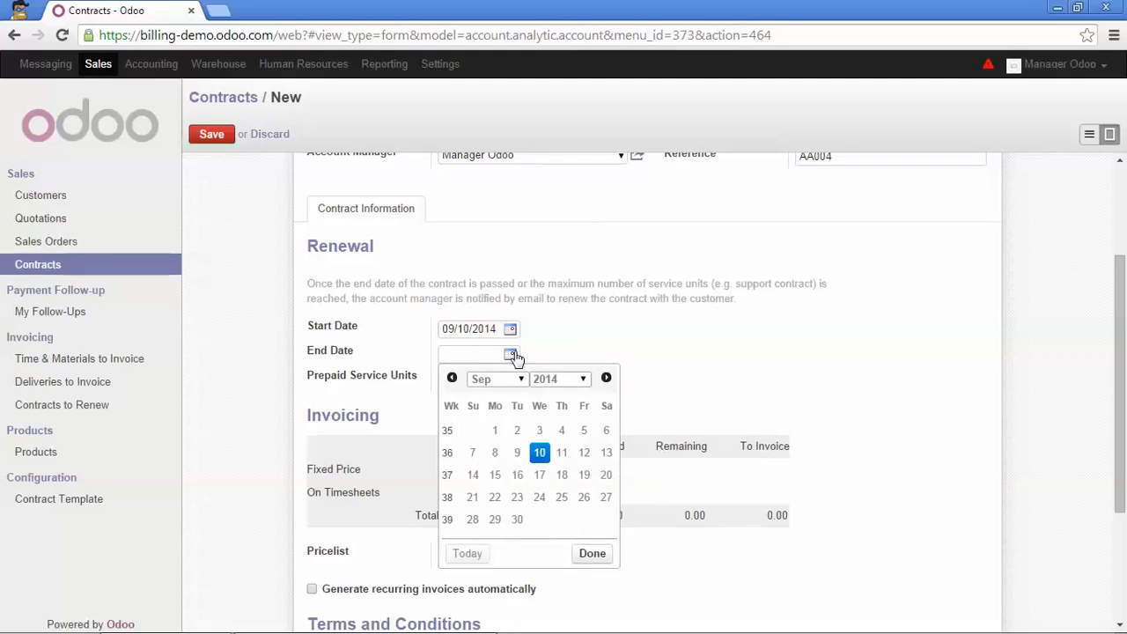
{"action": "left_click", "coordinate": [582, 381]}
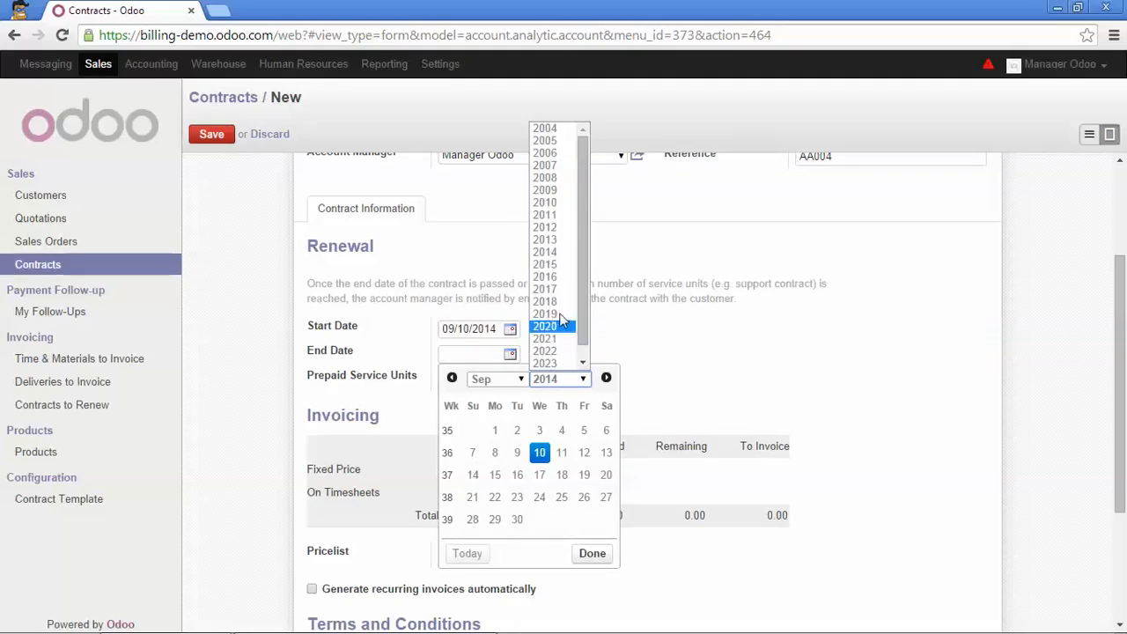
{"action": "left_click", "coordinate": [555, 266]}
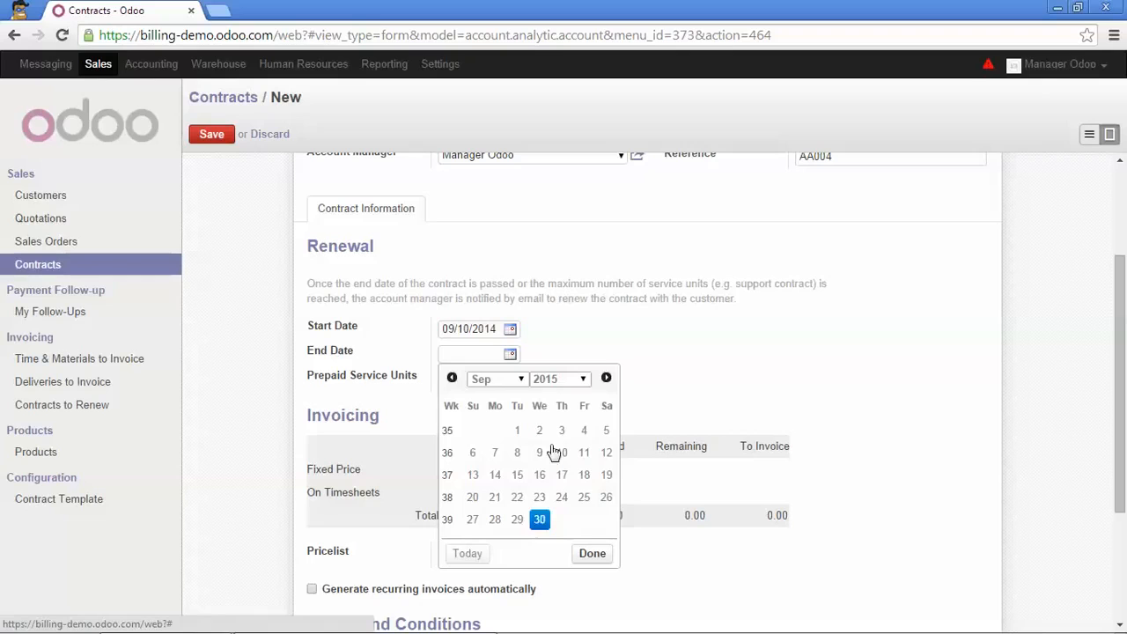
{"action": "left_click", "coordinate": [539, 520]}
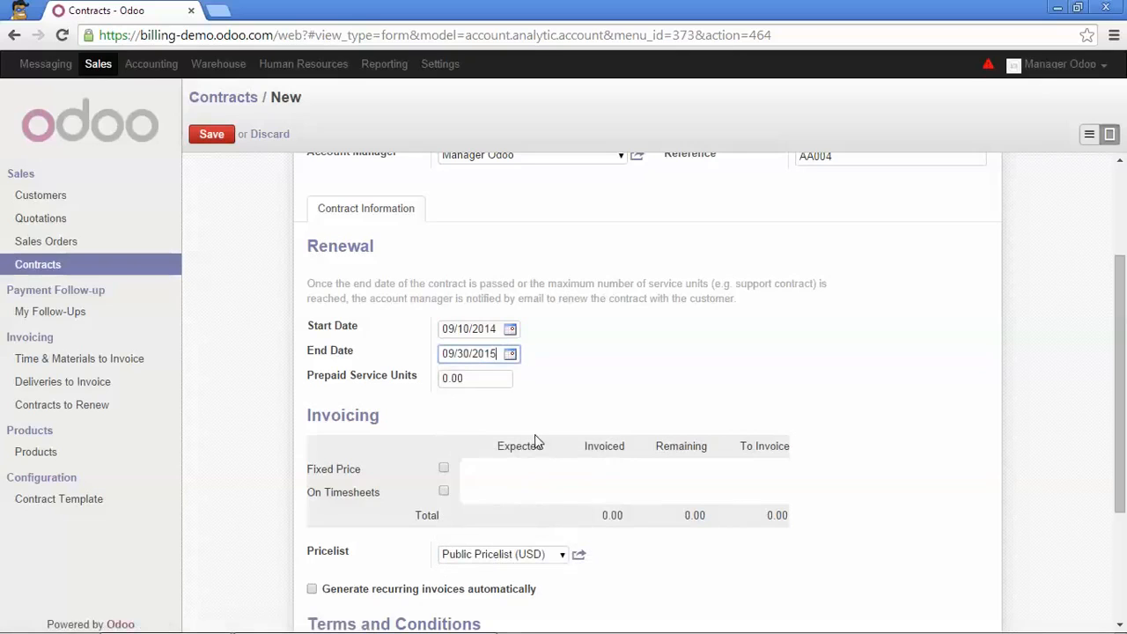
{"action": "left_click", "coordinate": [539, 376]}
Enable fixed price invoicing on the contract with an expected amount of 2000
{"action": "scroll", "coordinate": [541, 379], "scroll_direction": "down", "scroll_amount": 1}
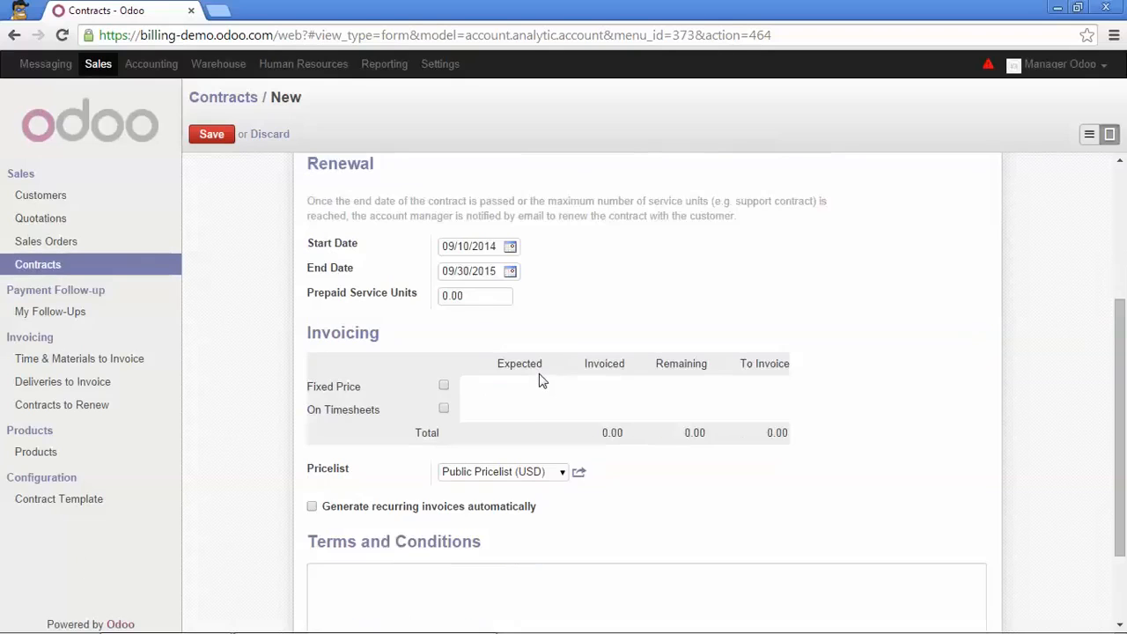
{"action": "scroll", "coordinate": [540, 379], "scroll_direction": "down", "scroll_amount": 1}
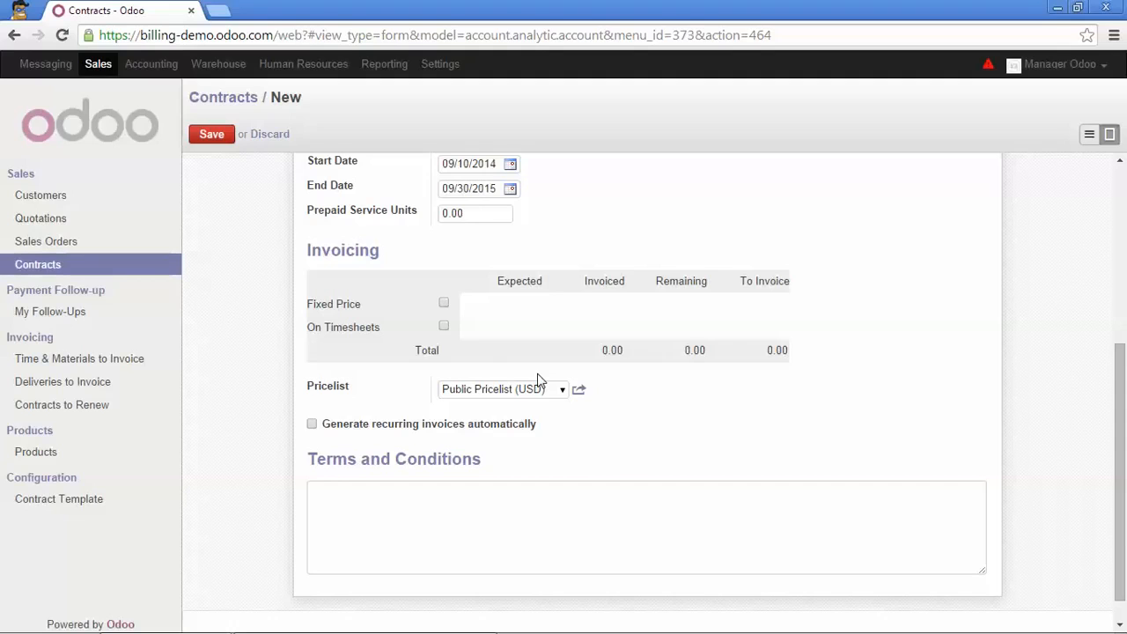
{"action": "left_click", "coordinate": [443, 304]}
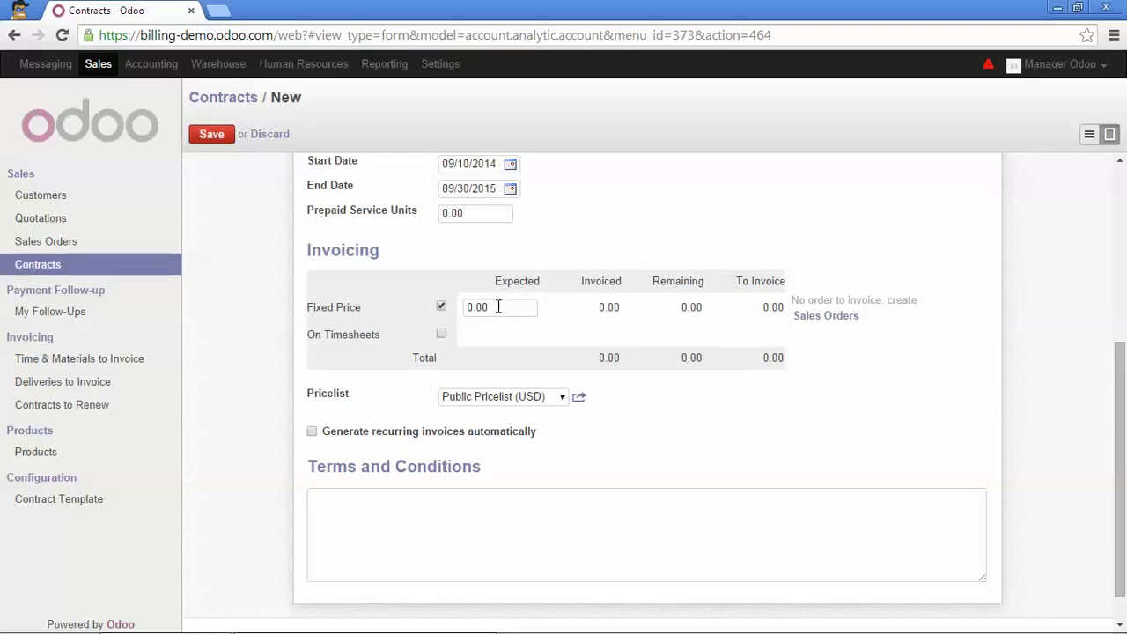
{"action": "left_click_drag", "start_coordinate": [495, 308], "coordinate": [462, 306]}
{"action": "type", "text": "2000"}
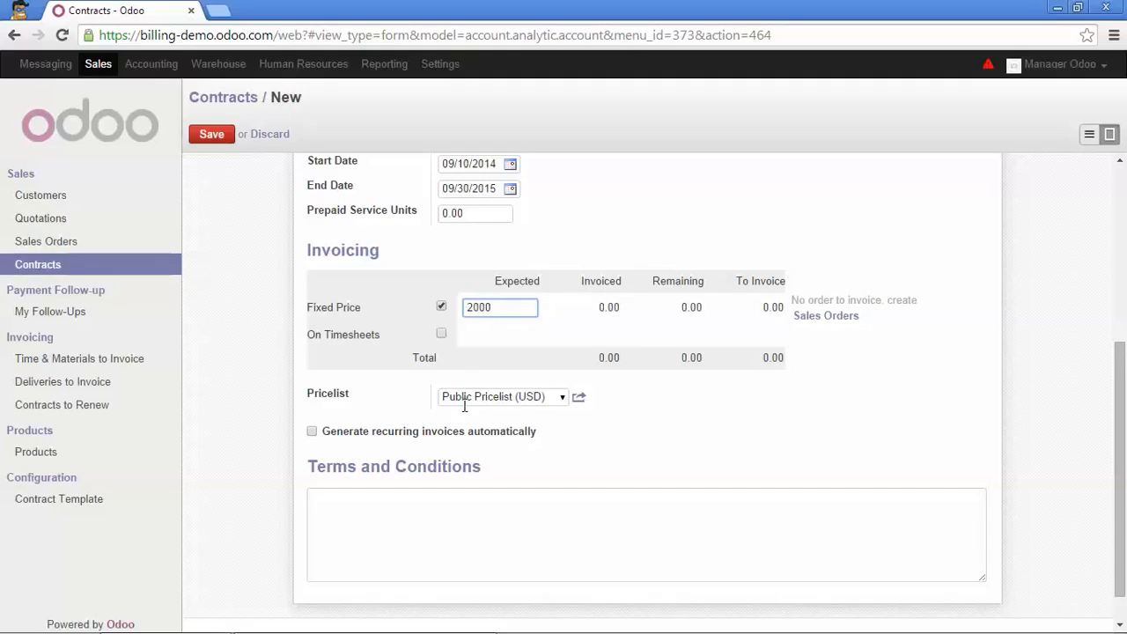
Enter the terms and conditions "Unlimited Support for Warehouse application includes: ..." and save the contract
{"action": "left_click", "coordinate": [387, 506]}
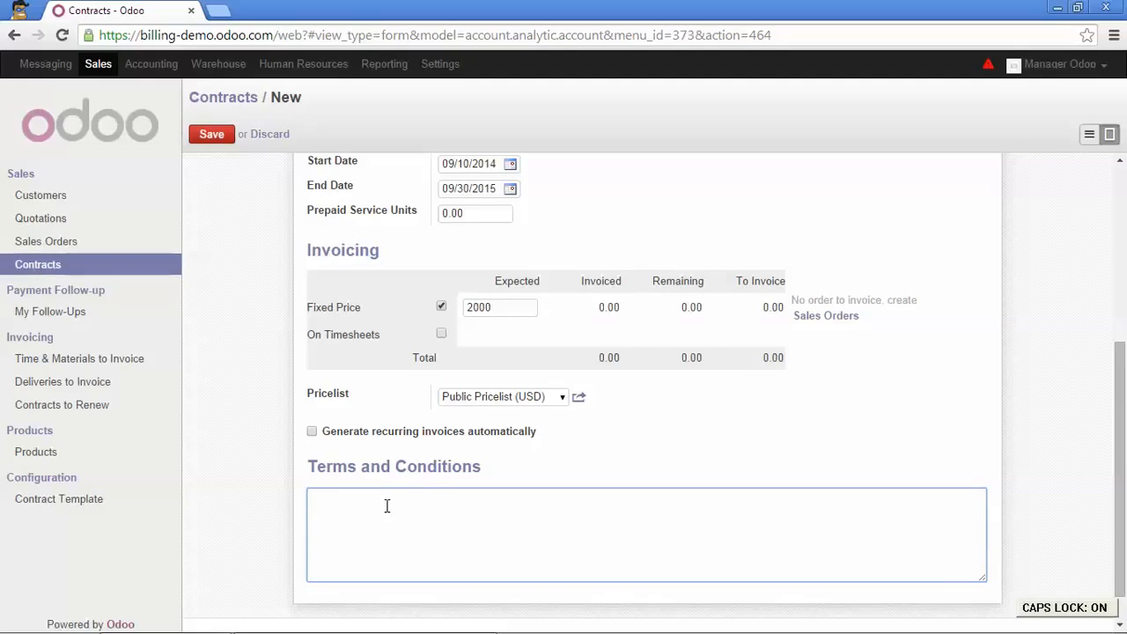
{"action": "type", "text": "Unlimited Support for Warehouse a"}
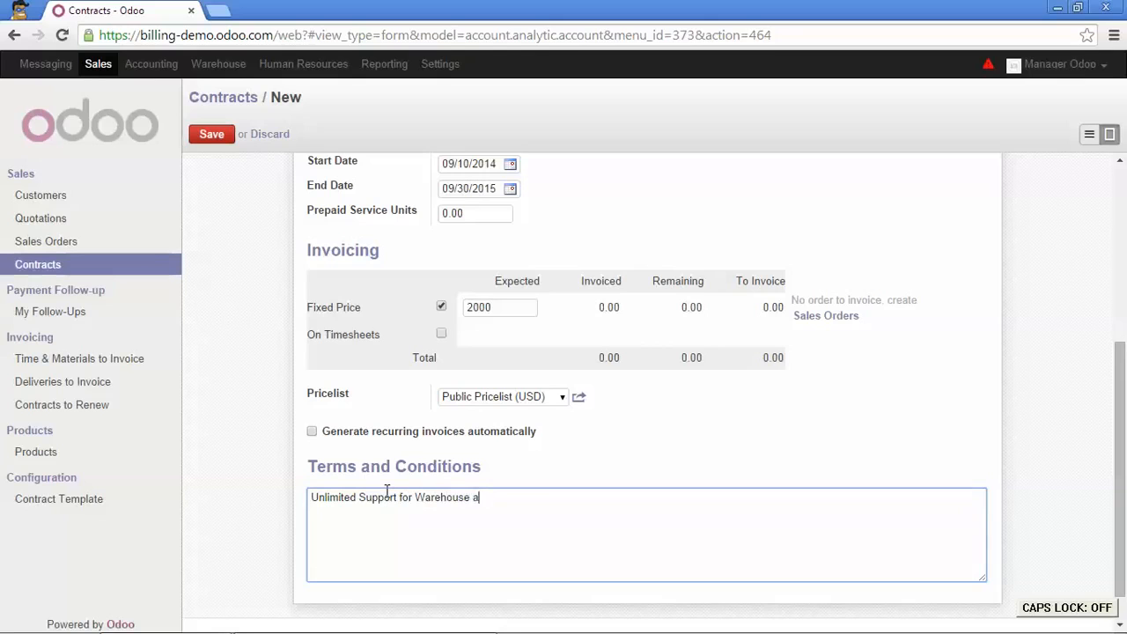
{"action": "type", "text": "pplication includes: ..."}
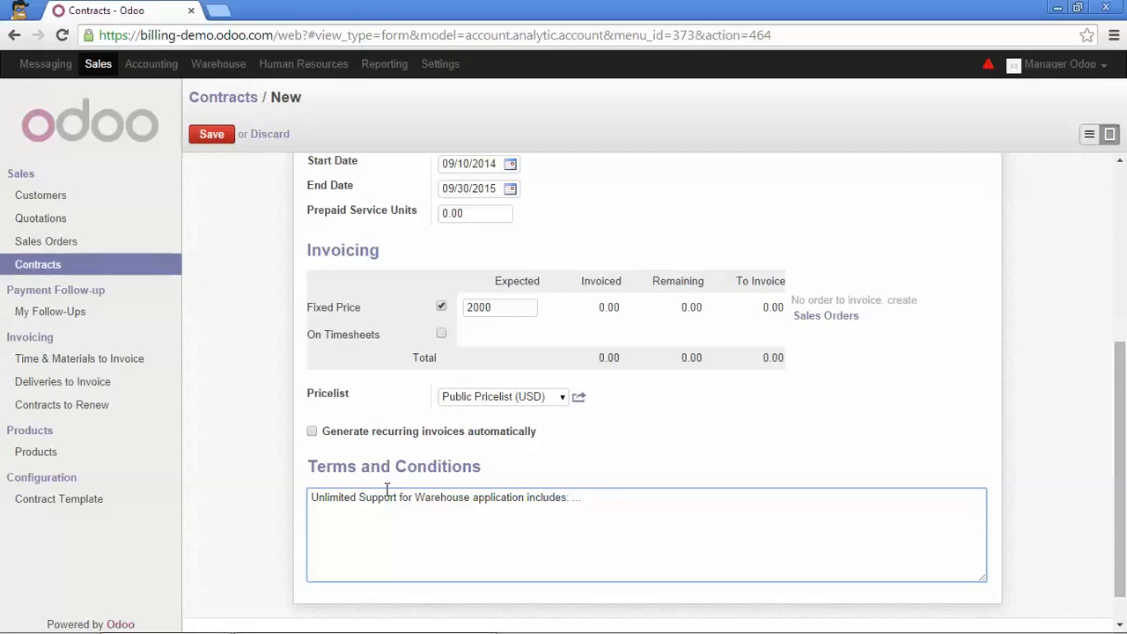
{"action": "scroll", "coordinate": [409, 440], "scroll_direction": "up", "scroll_amount": 5}
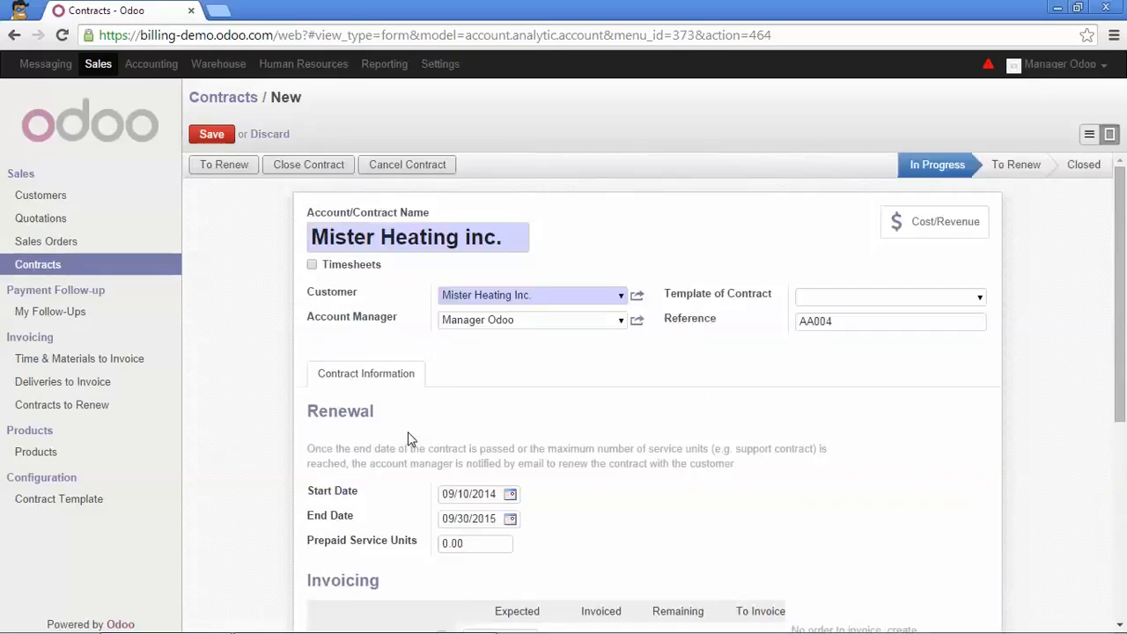
{"action": "left_click", "coordinate": [212, 136]}
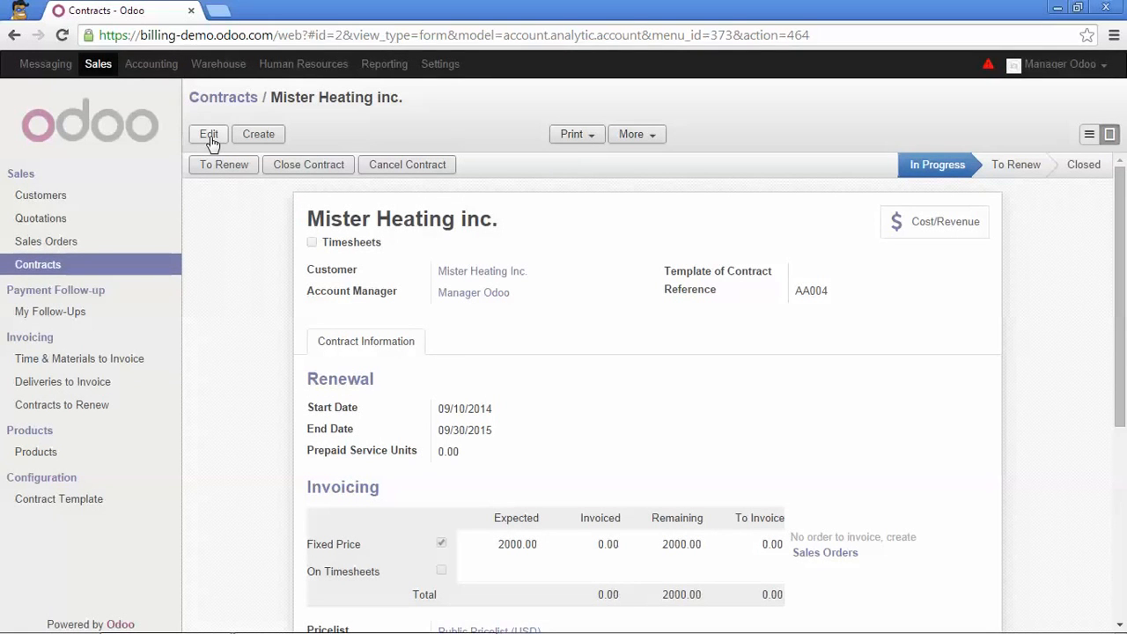
Open the existing Mister Heating Inc. quotation for editing
{"action": "left_click", "coordinate": [828, 553]}
{"action": "left_click", "coordinate": [74, 223]}
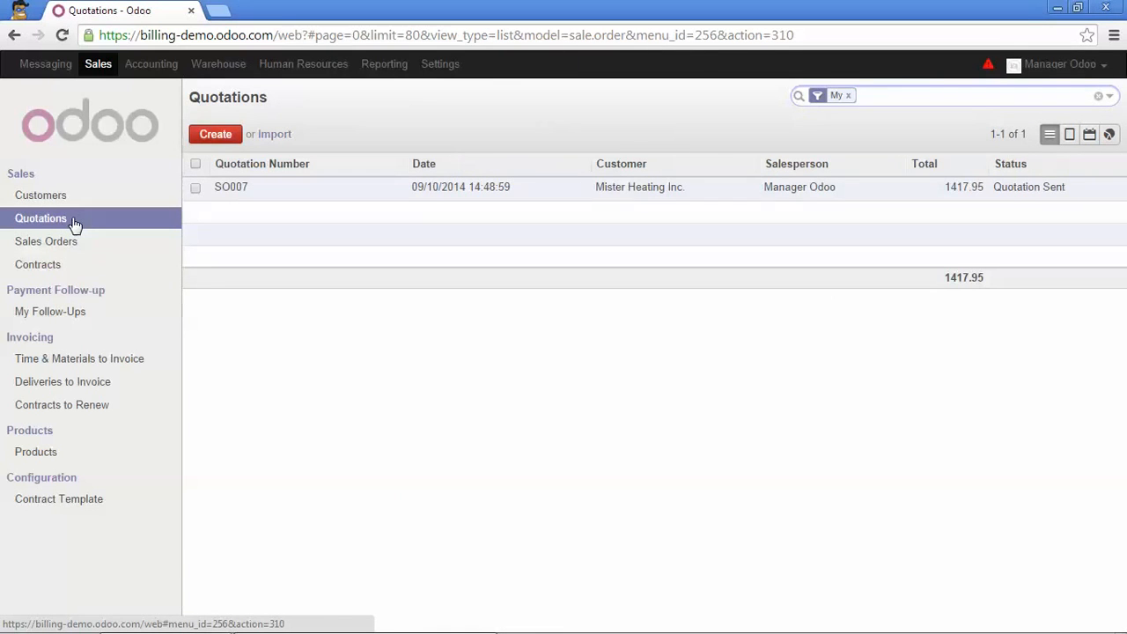
{"action": "left_click", "coordinate": [234, 188]}
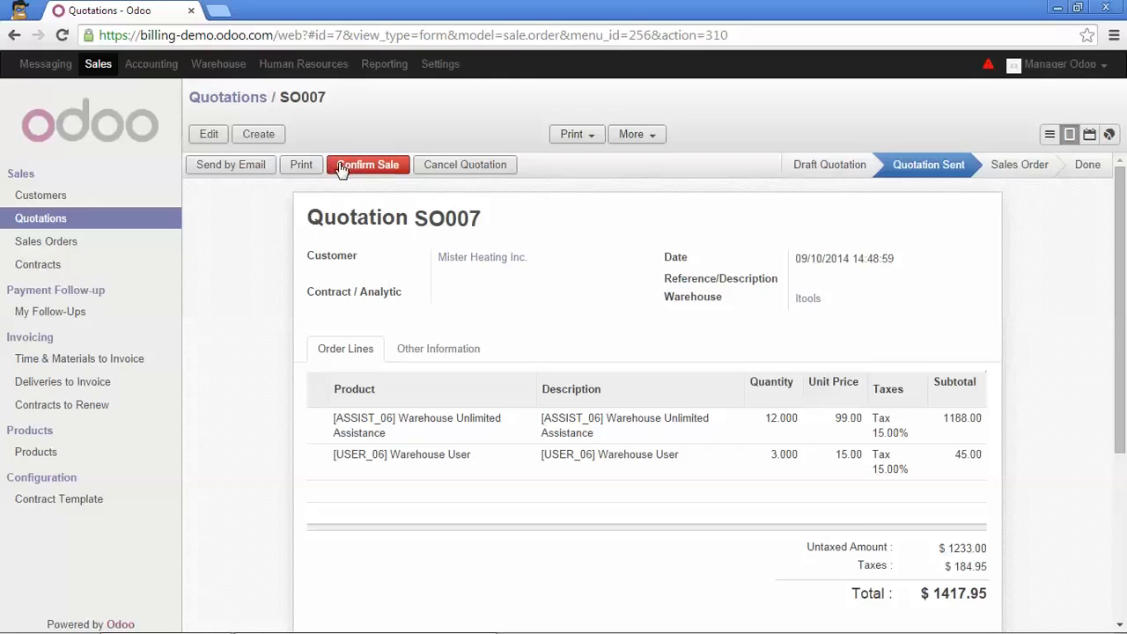
{"action": "left_click", "coordinate": [208, 134]}
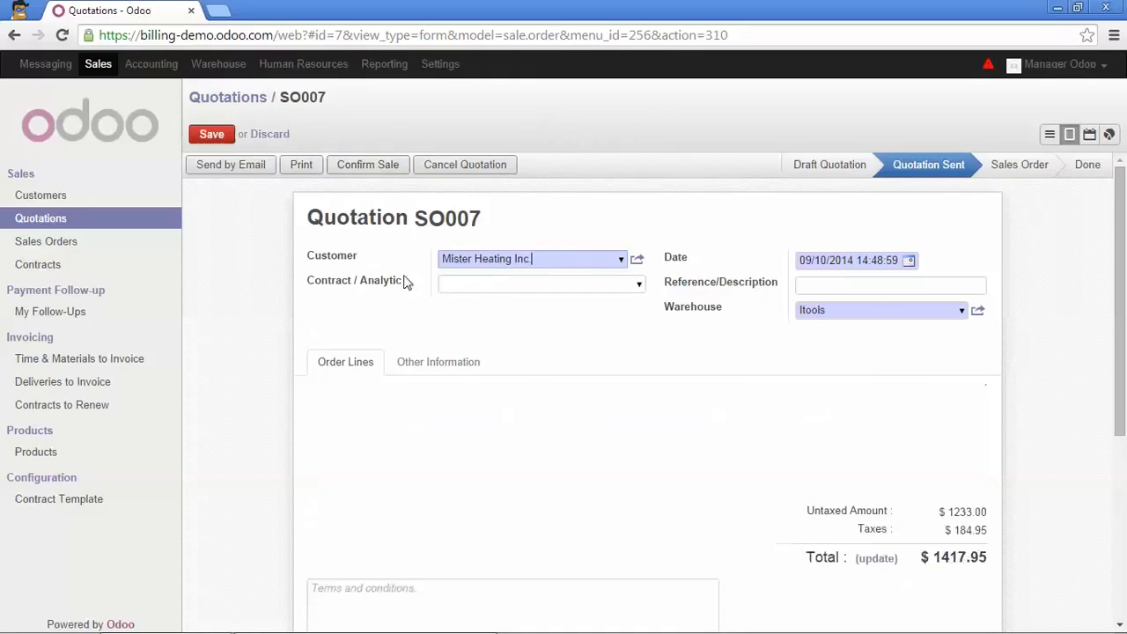
Set the quotation's contract / analytic account to the Mister Heating inc. contract
{"action": "left_click", "coordinate": [495, 285]}
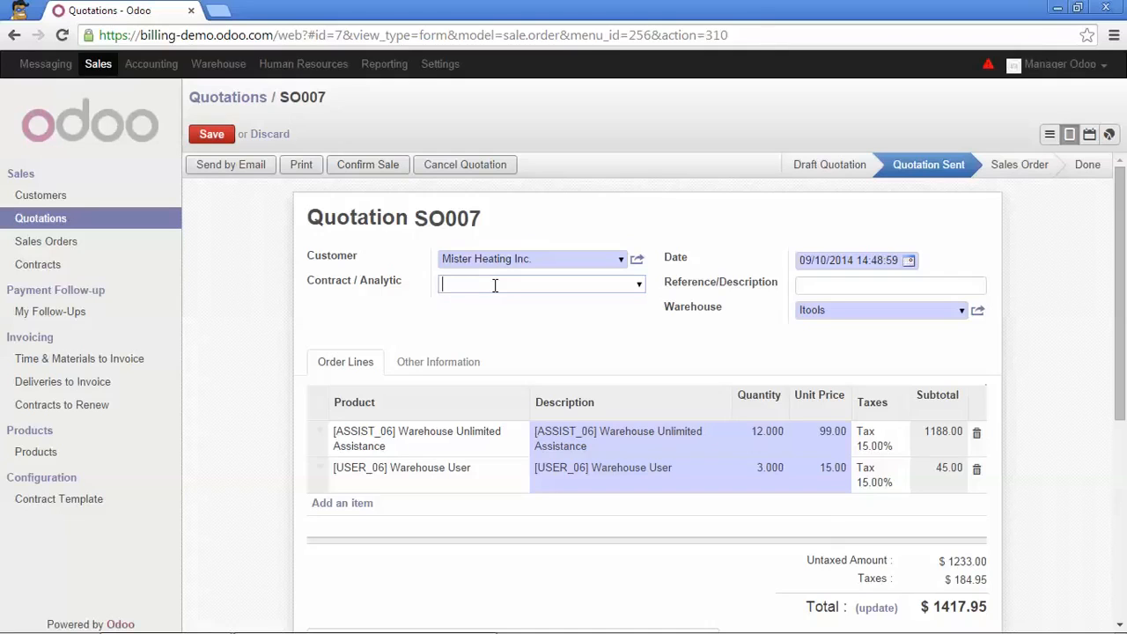
{"action": "type", "text": "mister"}
{"action": "left_click", "coordinate": [501, 303]}
{"action": "left_click", "coordinate": [621, 287]}
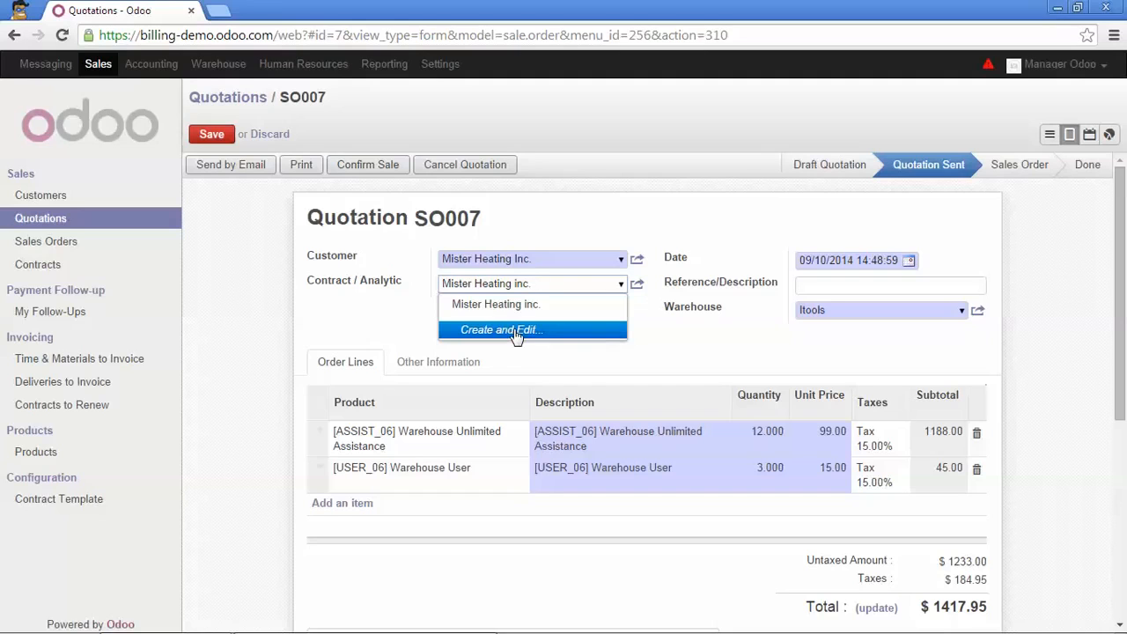
{"action": "left_click", "coordinate": [392, 321]}
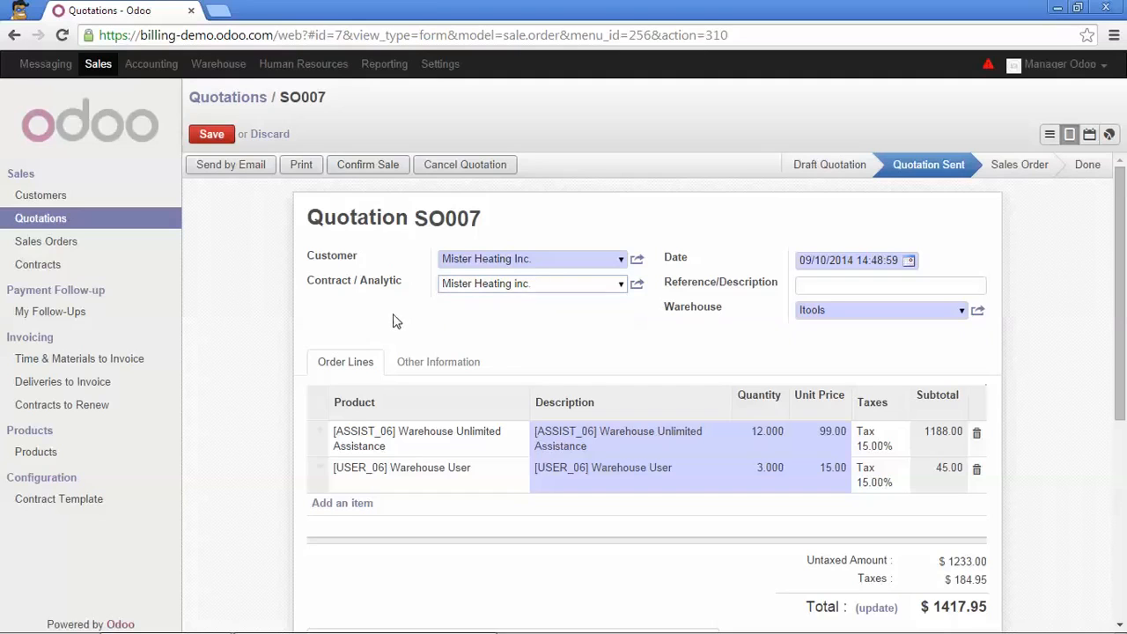
{"action": "scroll", "coordinate": [398, 317], "scroll_direction": "down", "scroll_amount": 1}
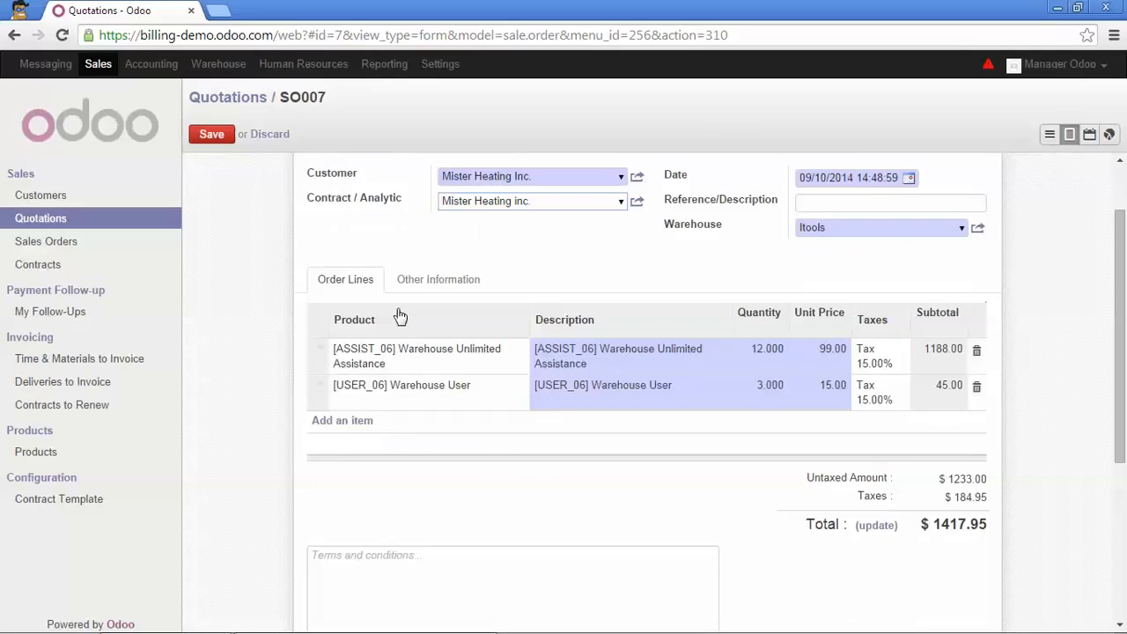
{"action": "scroll", "coordinate": [400, 317], "scroll_direction": "up", "scroll_amount": 1}
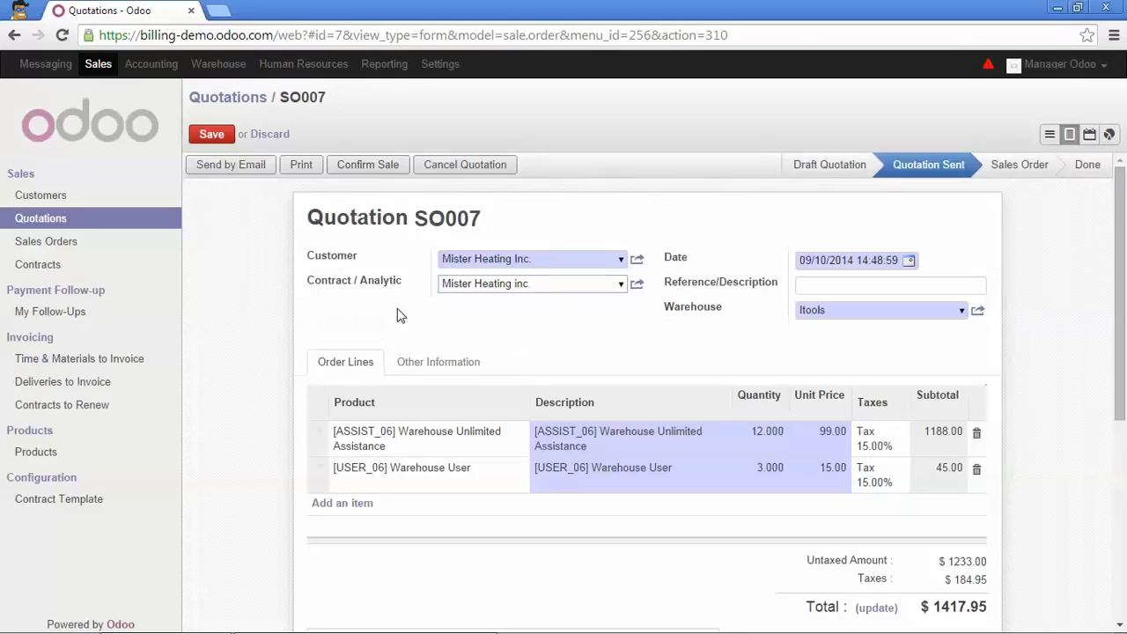
Confirm the Mister Heating Inc. quotation as a sale and view the linked contract's fixed-price order lines to invoice
{"action": "left_click", "coordinate": [363, 168]}
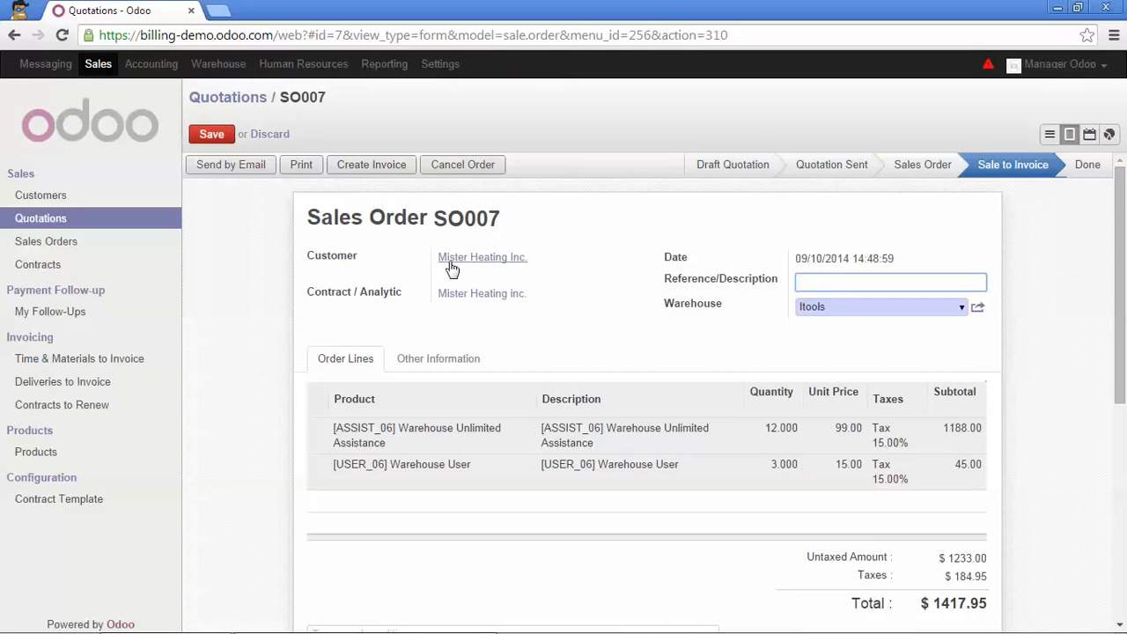
{"action": "left_click", "coordinate": [449, 294]}
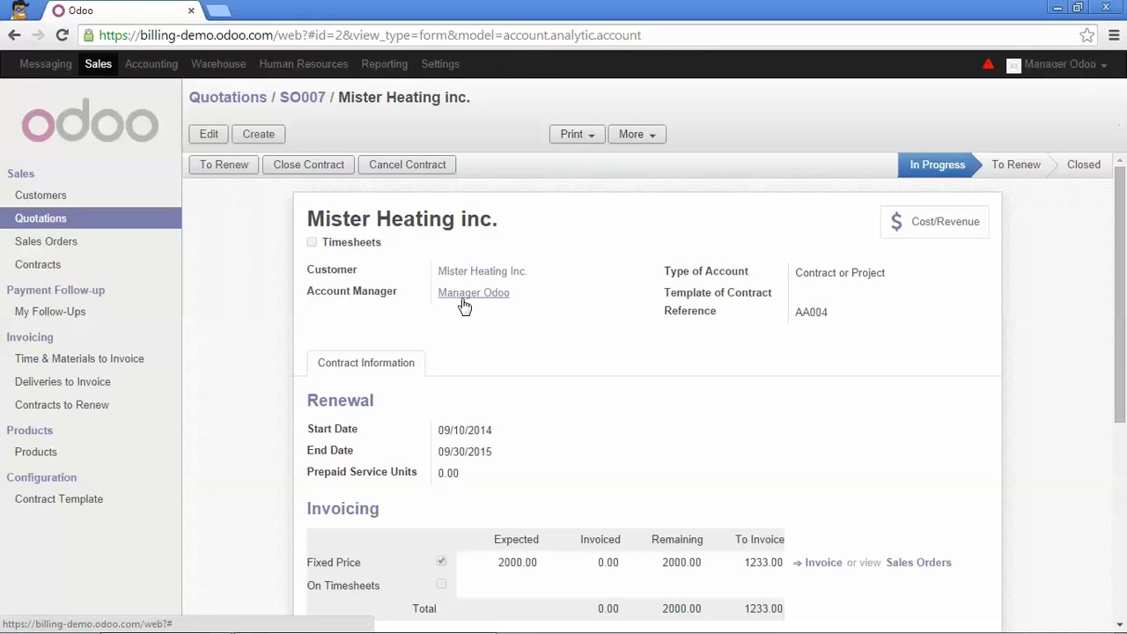
{"action": "scroll", "coordinate": [484, 344], "scroll_direction": "down", "scroll_amount": 1}
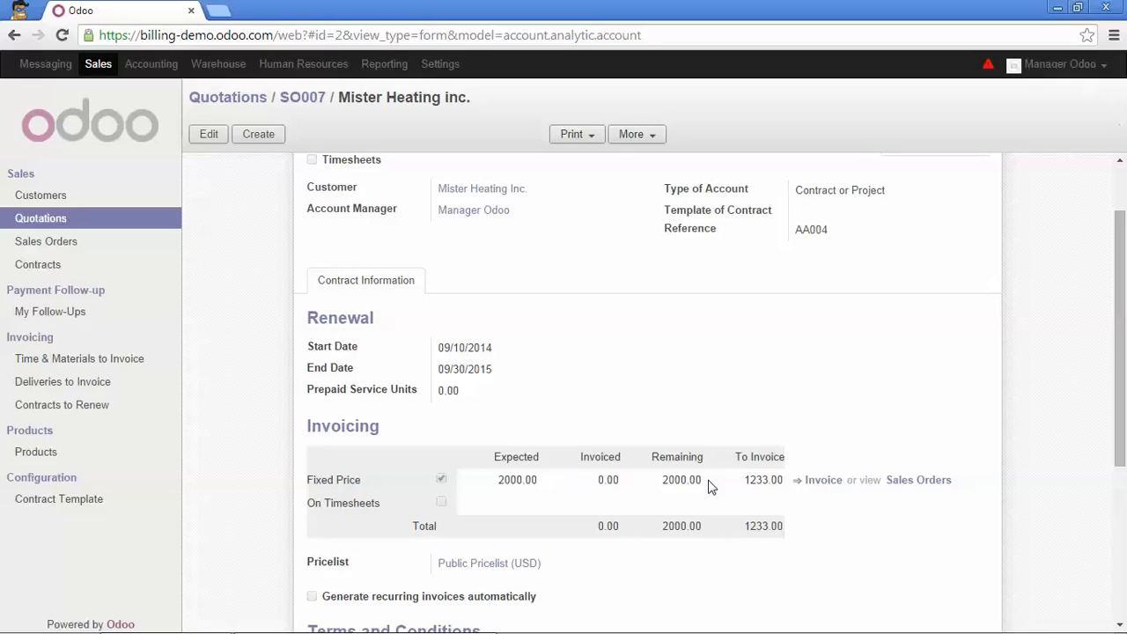
{"action": "mouse_move", "coordinate": [691, 480]}
{"action": "left_click", "coordinate": [816, 481]}
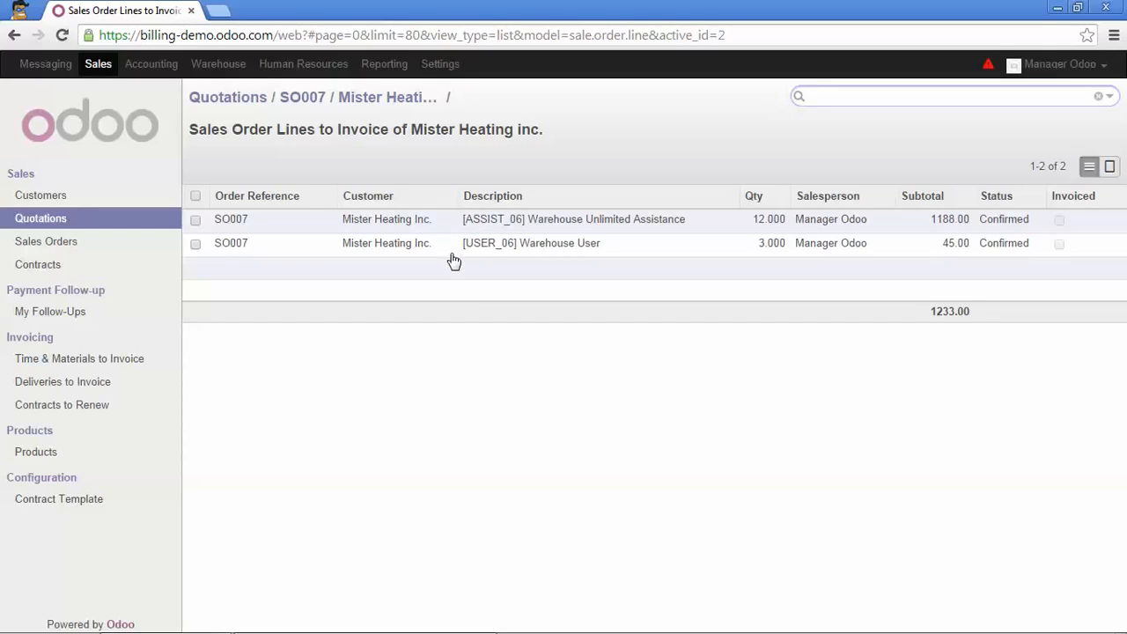
Create an invoice for the whole Mister Heating Inc. sales order and validate it
{"action": "left_click", "coordinate": [308, 99]}
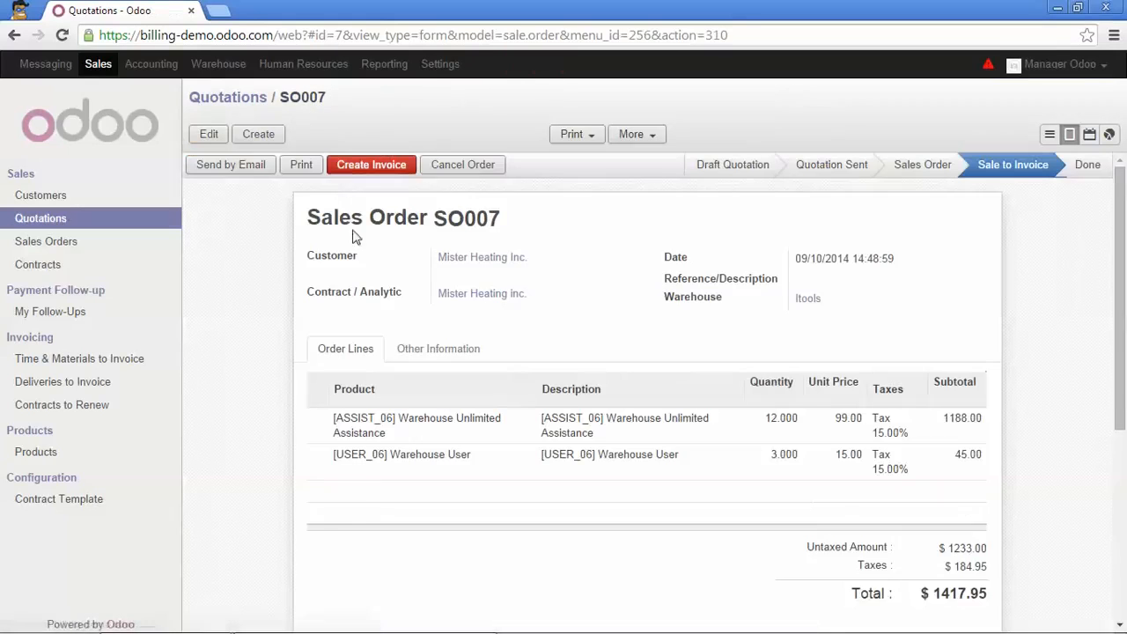
{"action": "left_click", "coordinate": [376, 169]}
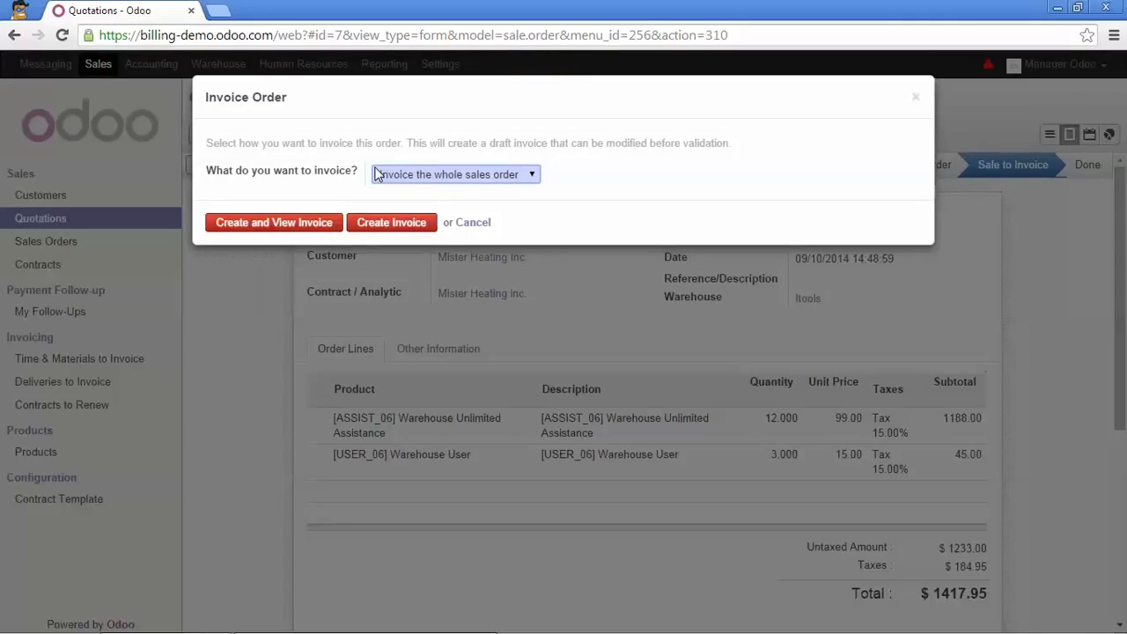
{"action": "left_click", "coordinate": [533, 178]}
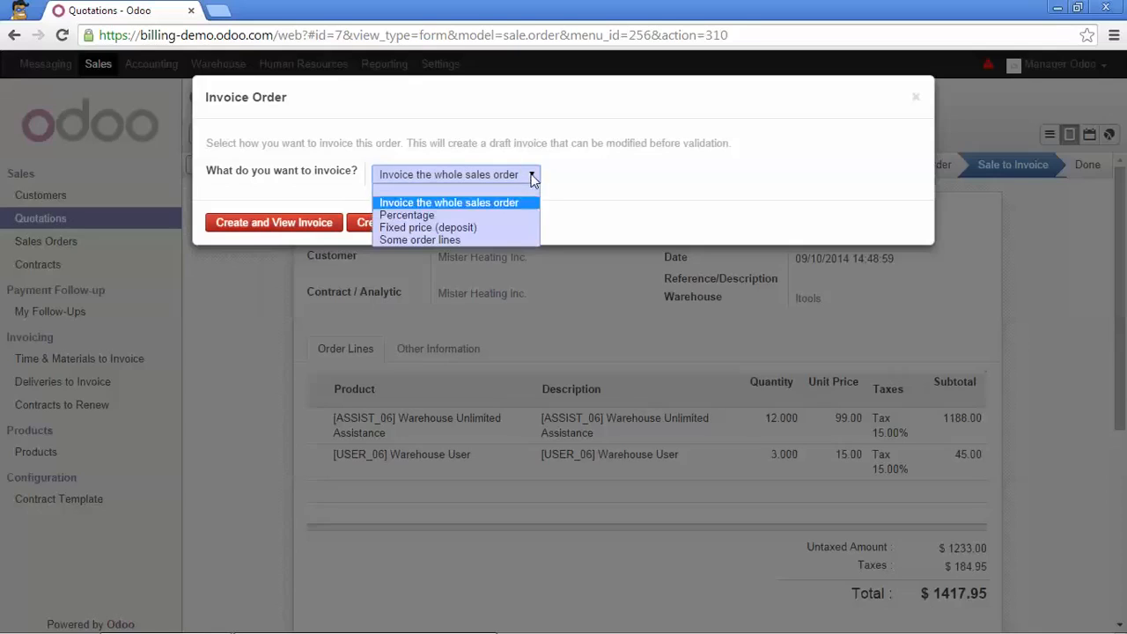
{"action": "left_click", "coordinate": [484, 209]}
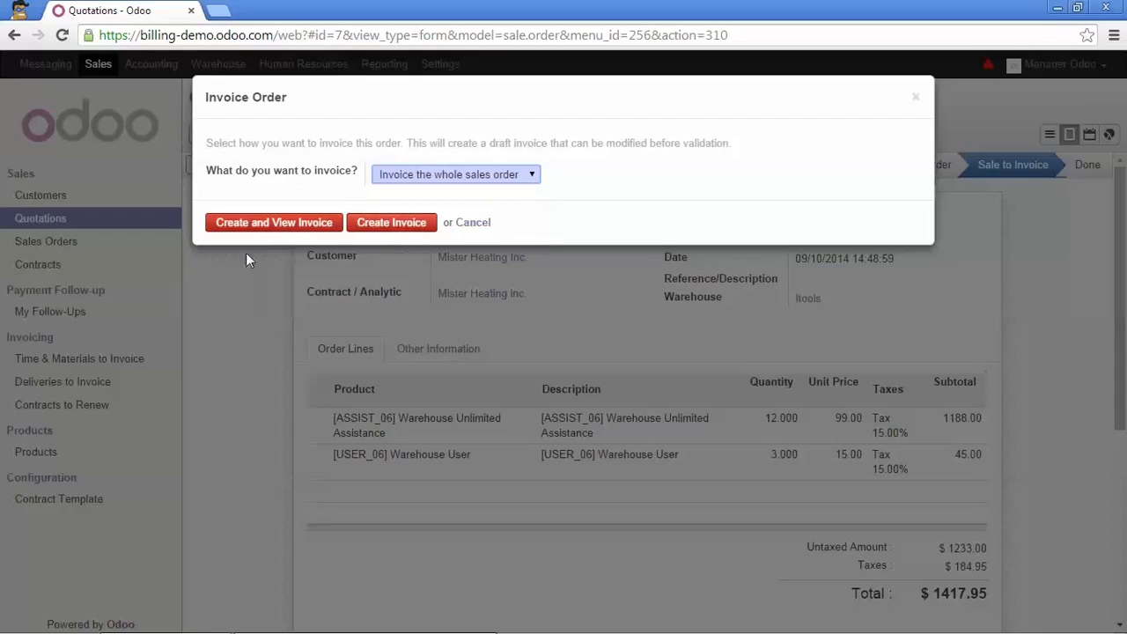
{"action": "left_click", "coordinate": [274, 223]}
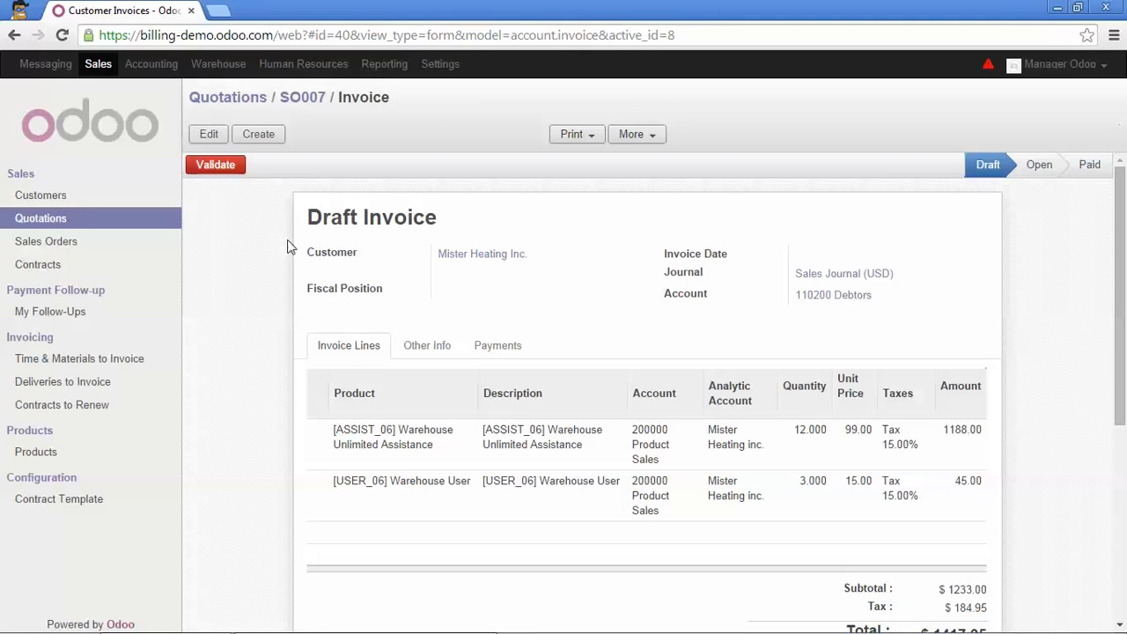
{"action": "left_click", "coordinate": [195, 170]}
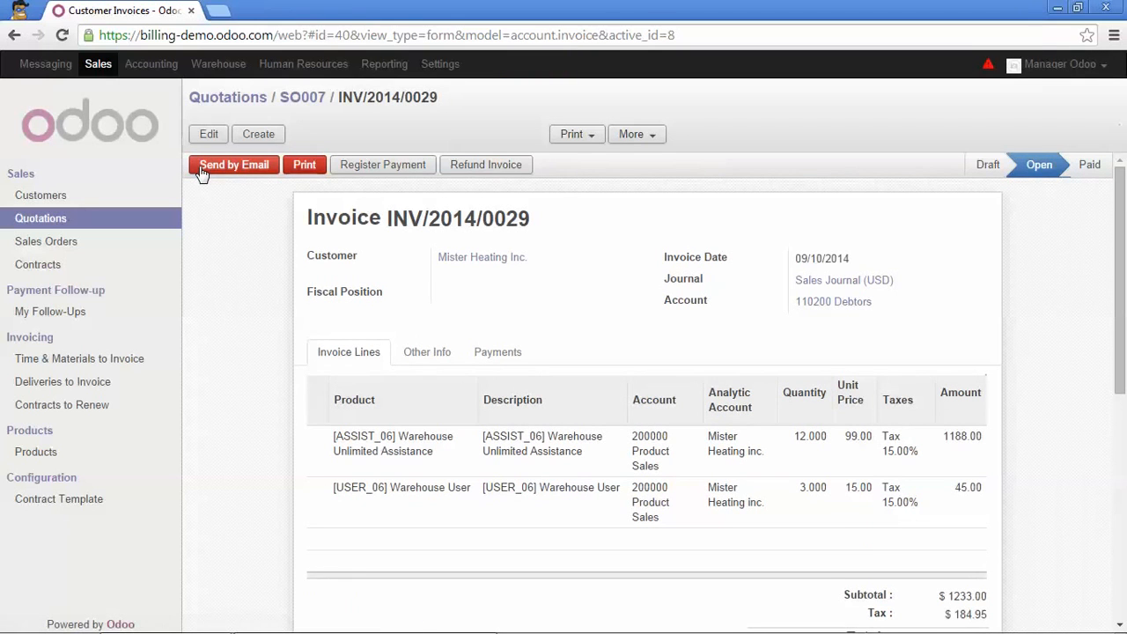
Reopen the Mister Heating inc. contract and check its invoiced and remaining fixed-price amounts
{"action": "left_click", "coordinate": [100, 70]}
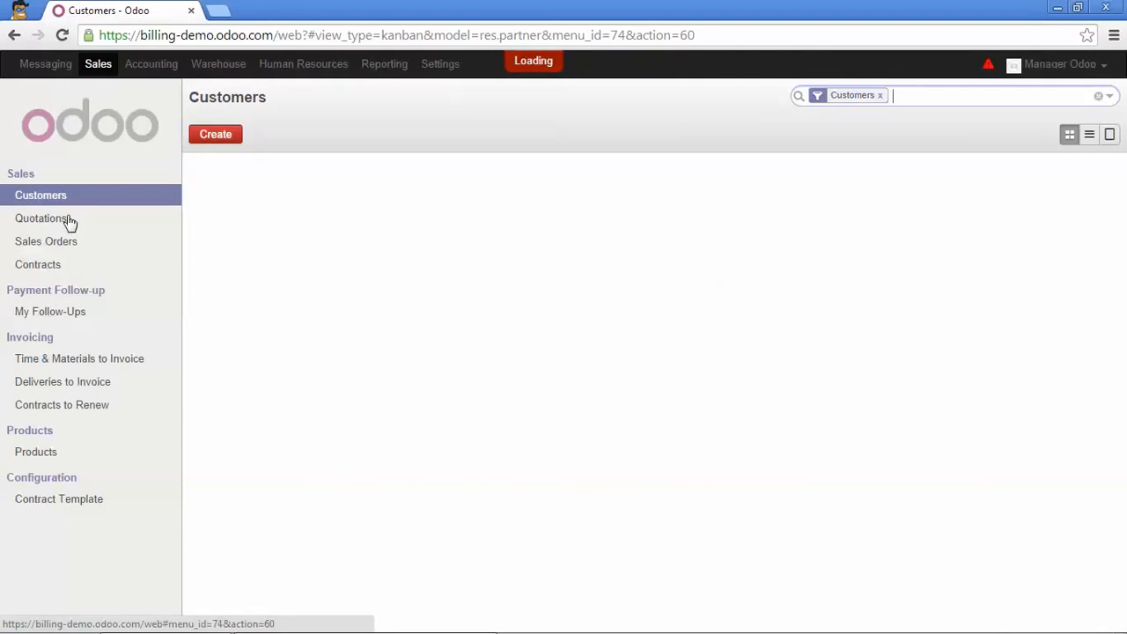
{"action": "left_click", "coordinate": [49, 266]}
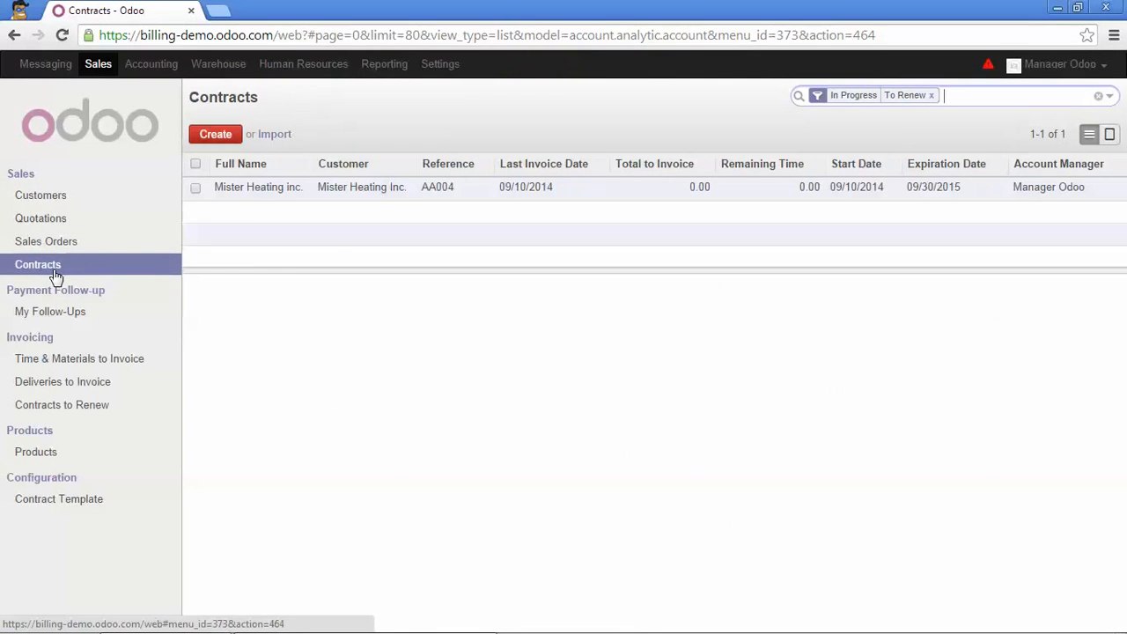
{"action": "left_click", "coordinate": [306, 192]}
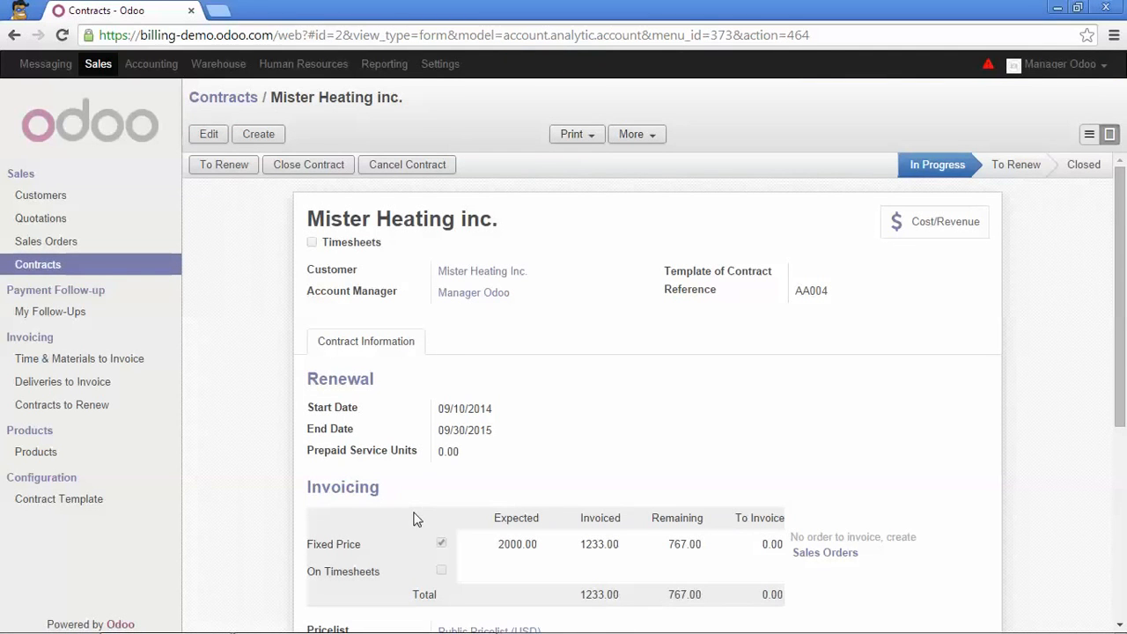
{"action": "scroll", "coordinate": [414, 519], "scroll_direction": "down", "scroll_amount": 1}
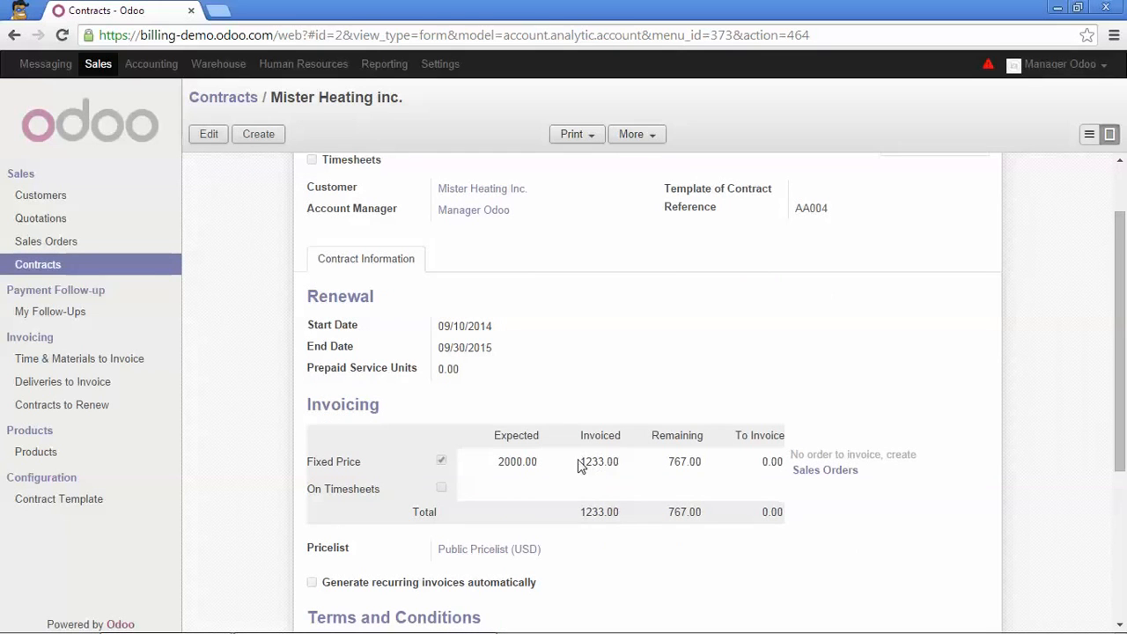
{"action": "left_click_drag", "start_coordinate": [579, 462], "coordinate": [627, 465]}
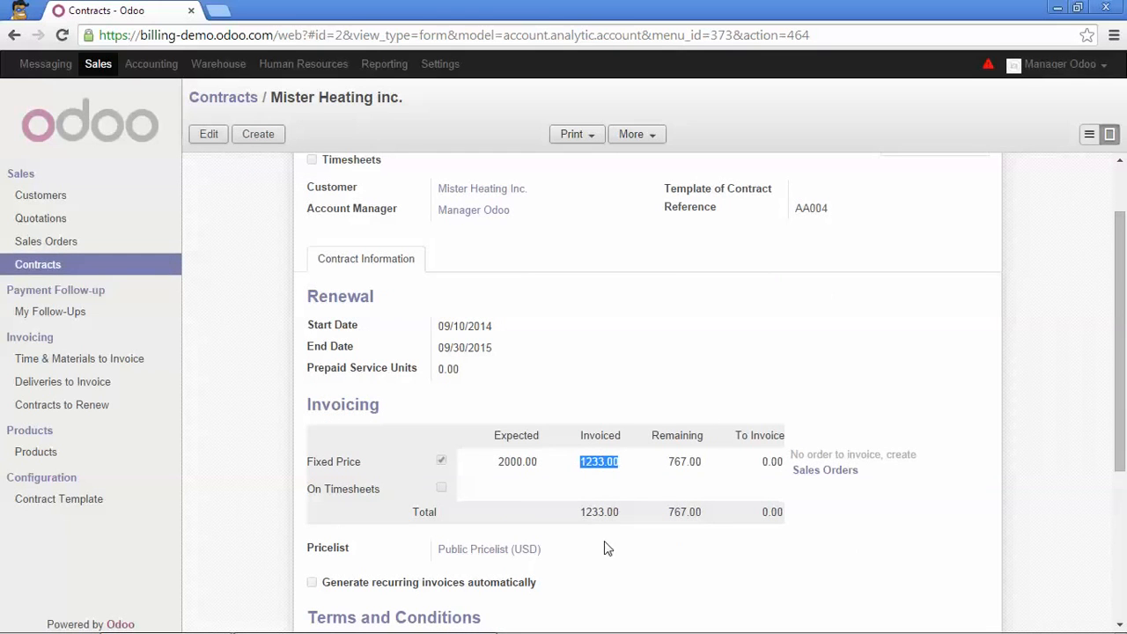
{"action": "left_click", "coordinate": [699, 391]}
{"action": "mouse_move", "coordinate": [771, 528]}
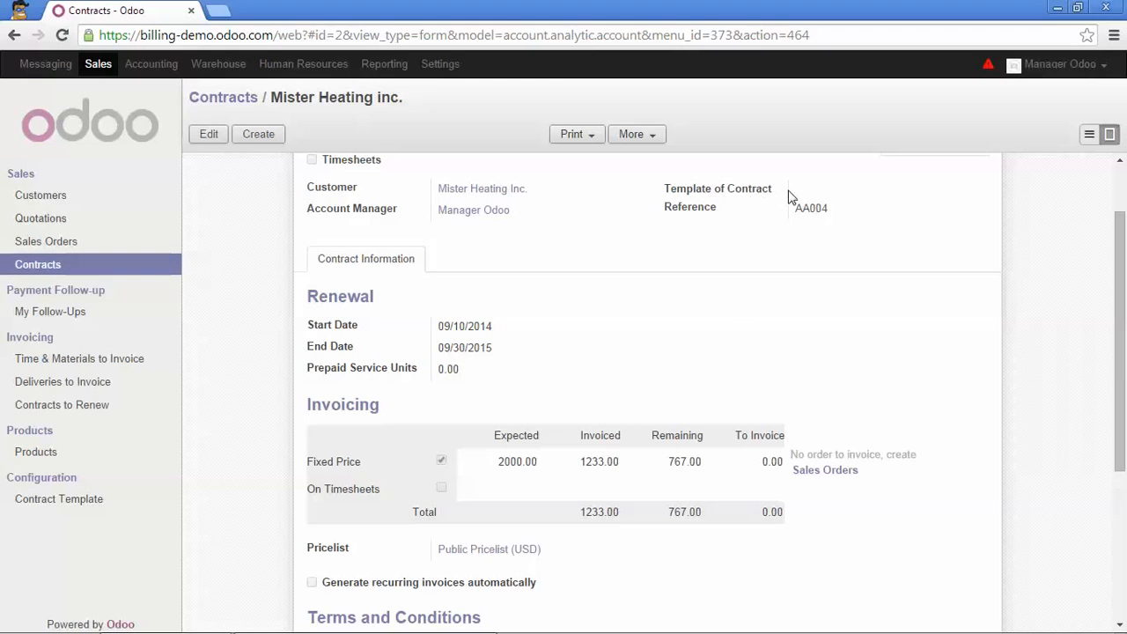
Create a new contract template named "Odoo Unlimited Assitance"
{"action": "left_click", "coordinate": [42, 501]}
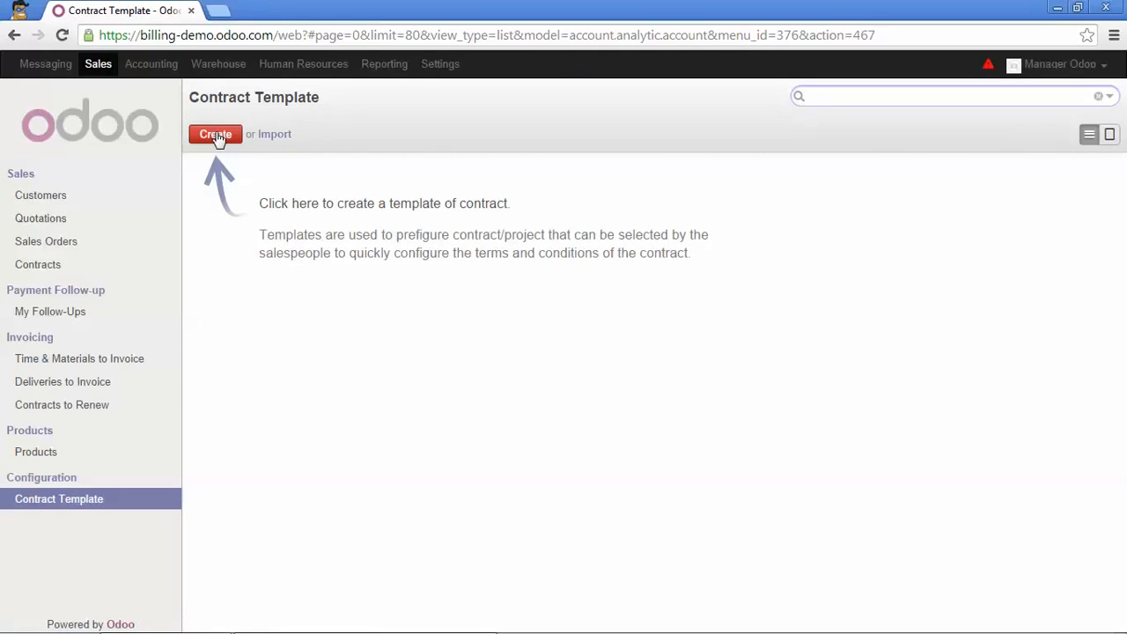
{"action": "left_click", "coordinate": [217, 137]}
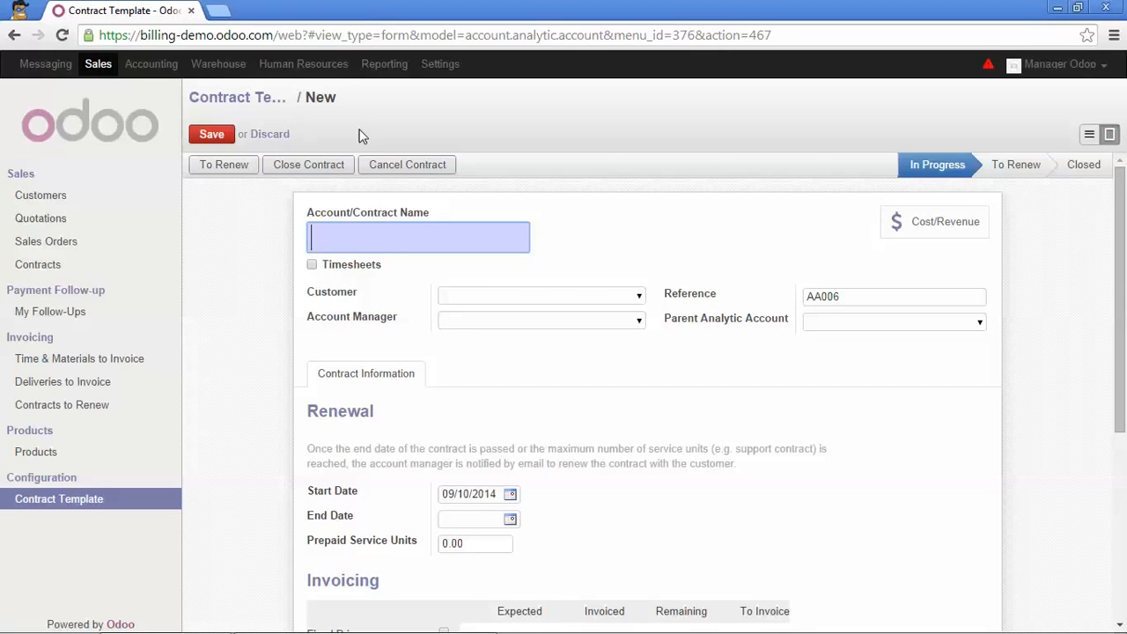
{"action": "key", "text": "Caps_Lock"}
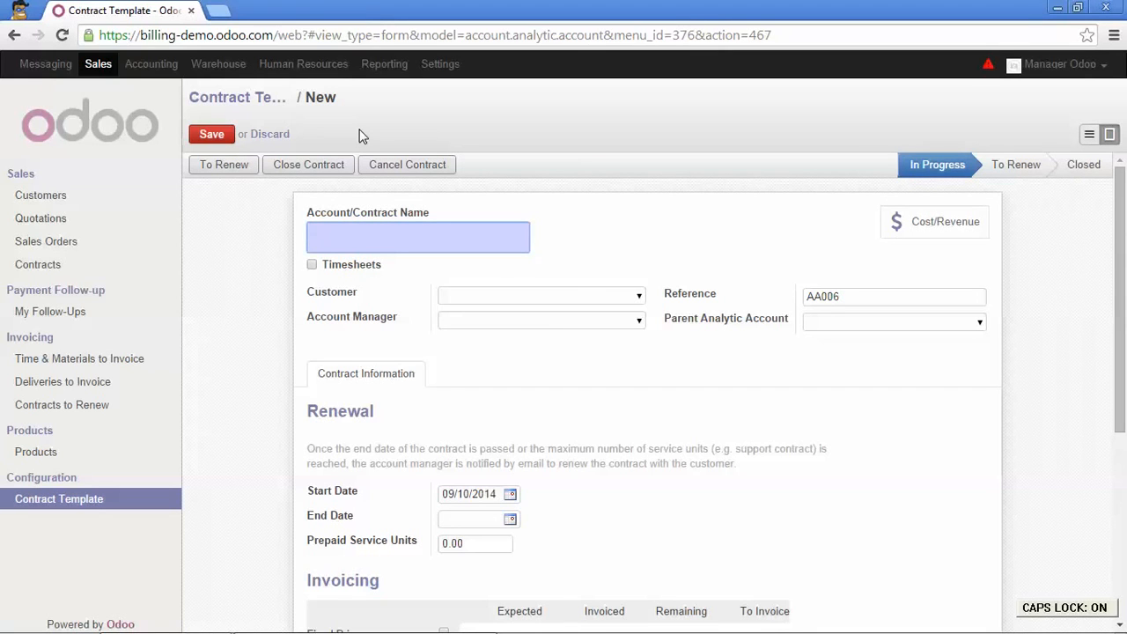
{"action": "type", "text": "O"}
{"action": "key", "text": "Caps_Lock"}
{"action": "type", "text": "doo Un"}
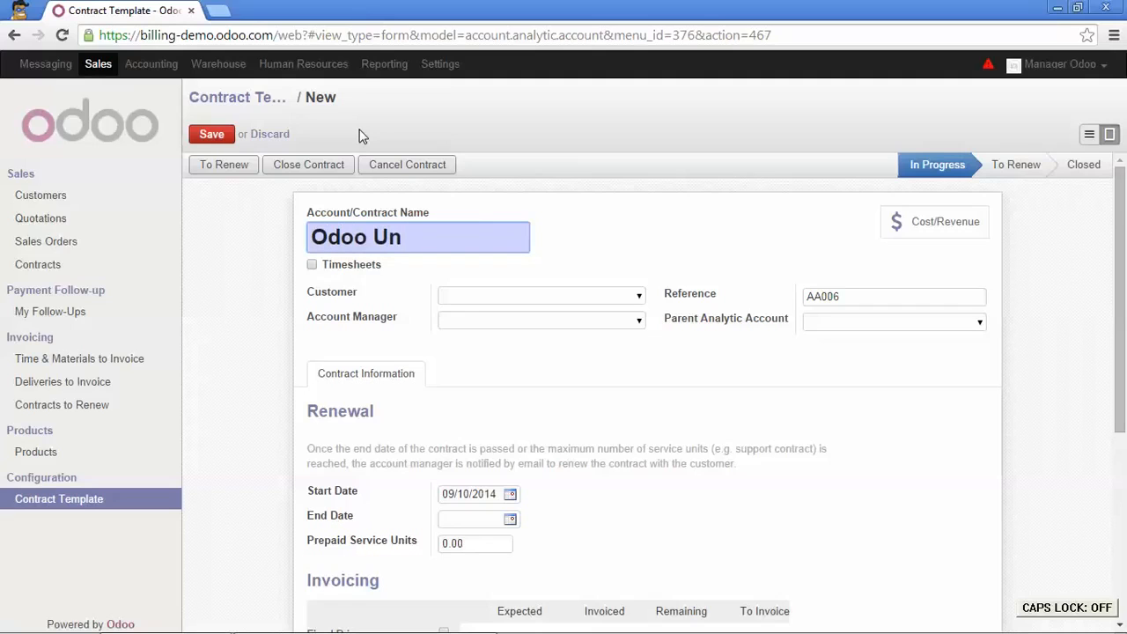
{"action": "type", "text": "limited"}
{"action": "key", "text": "Caps_Lock"}
{"action": "type", "text": "A"}
{"action": "key", "text": "Caps_Lock"}
{"action": "type", "text": "s"}
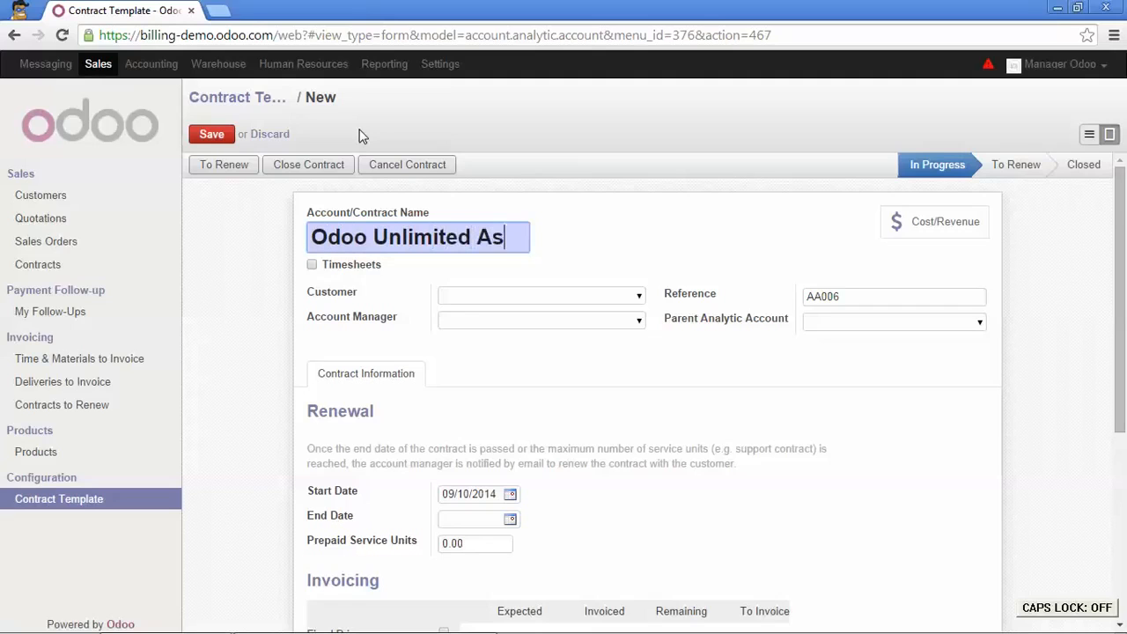
{"action": "type", "text": "sitance"}
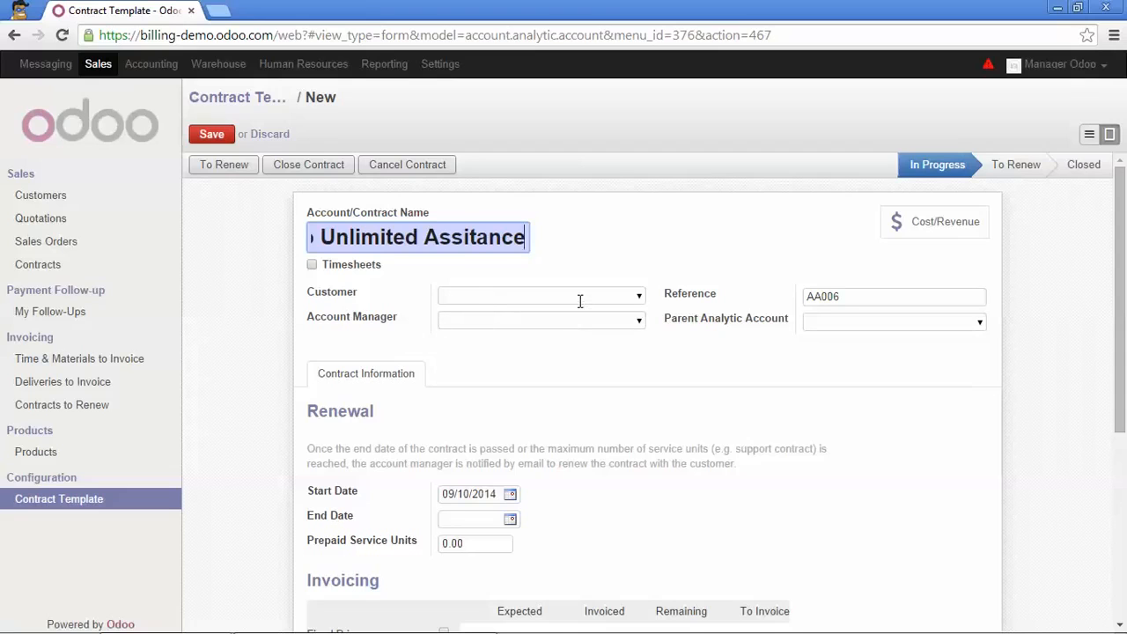
Create an analytic account named "All projects" as the template's parent analytic account
{"action": "left_click", "coordinate": [924, 322]}
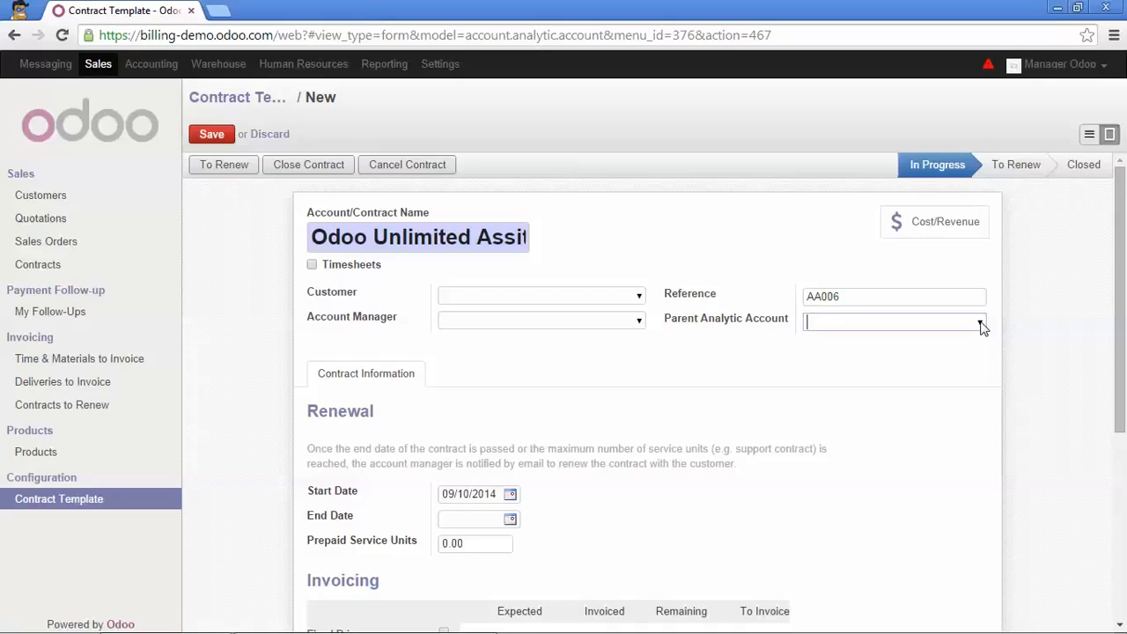
{"action": "left_click", "coordinate": [981, 324]}
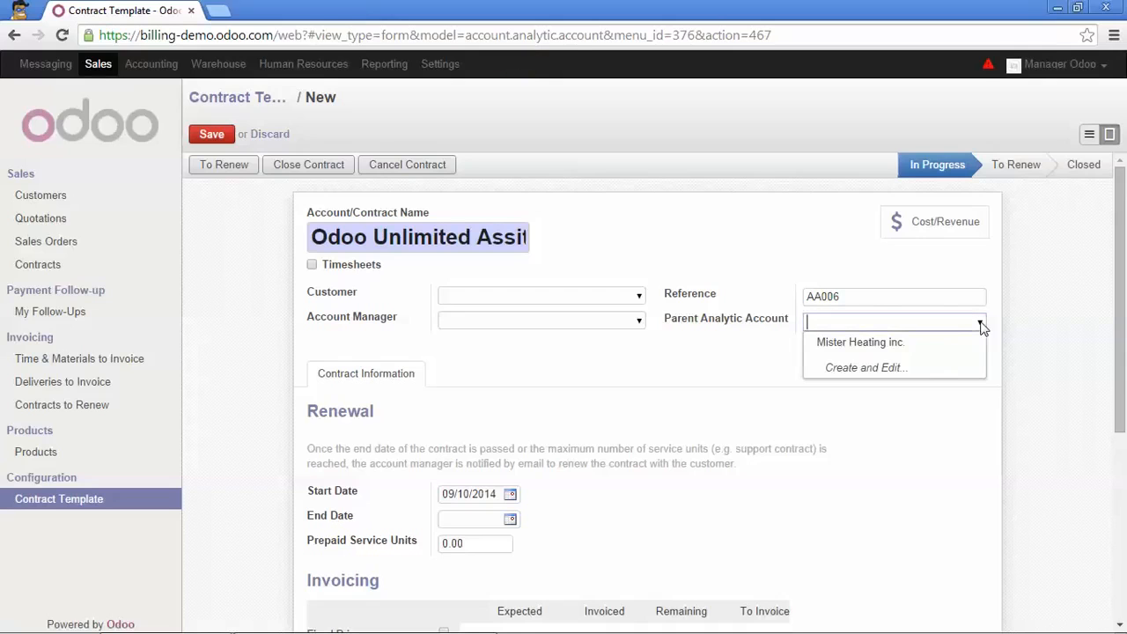
{"action": "left_click", "coordinate": [905, 370]}
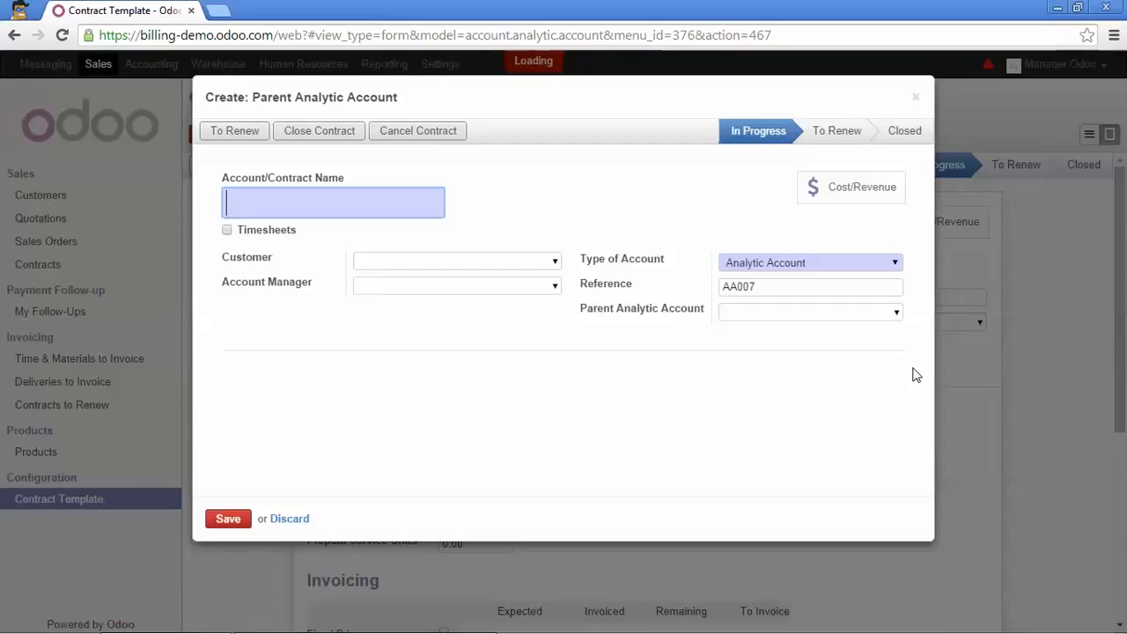
{"action": "type", "text": "A"}
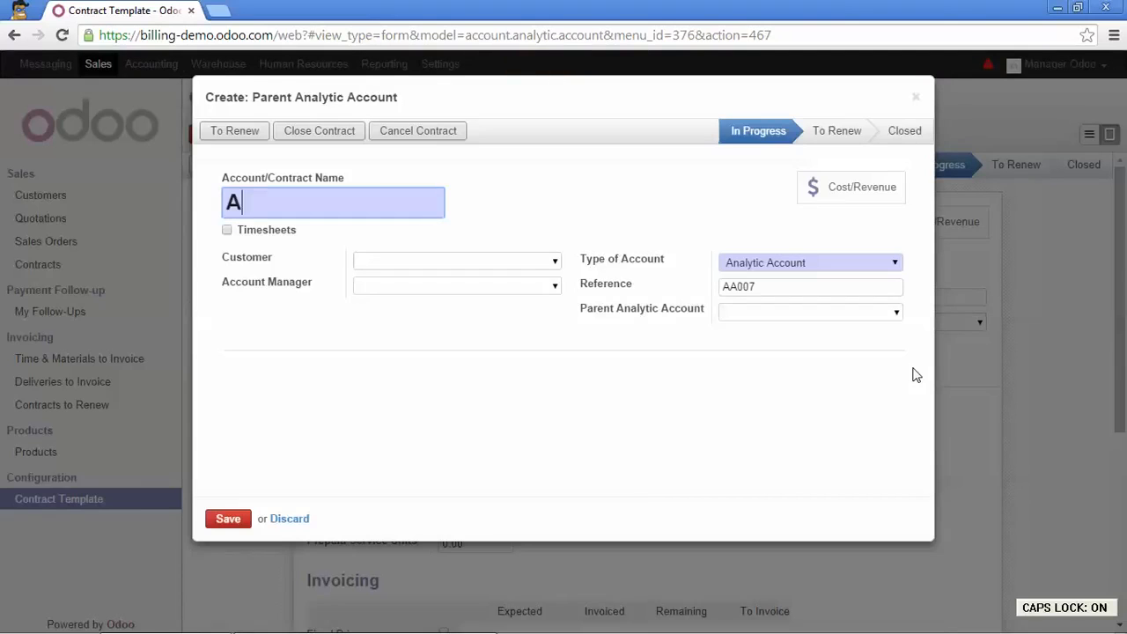
{"action": "type", "text": "ll proje"}
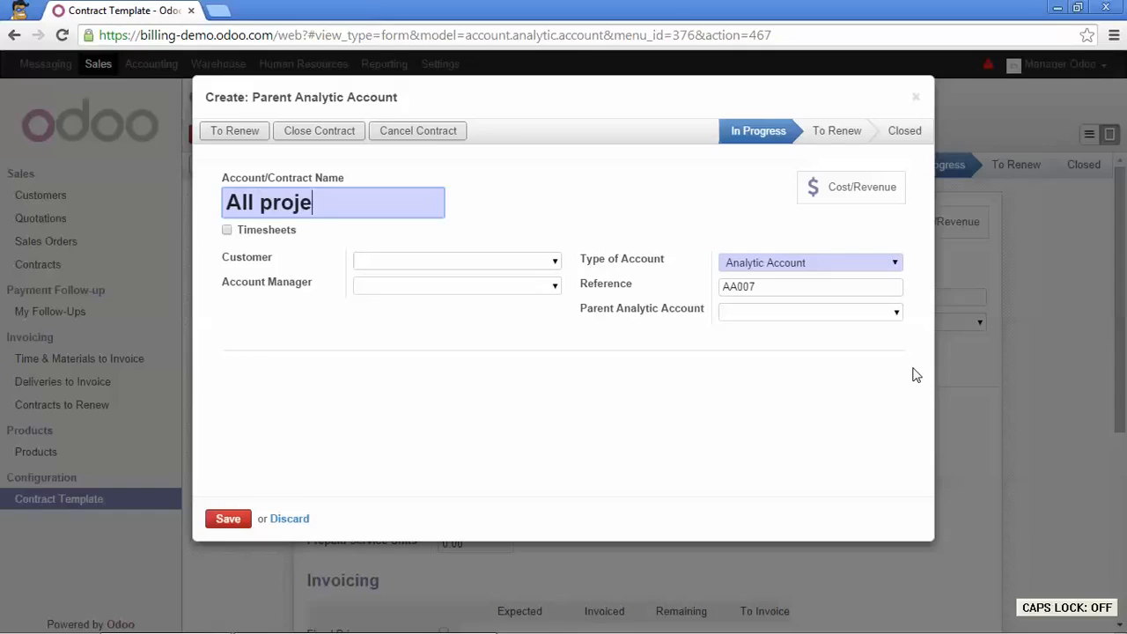
{"action": "type", "text": "cts"}
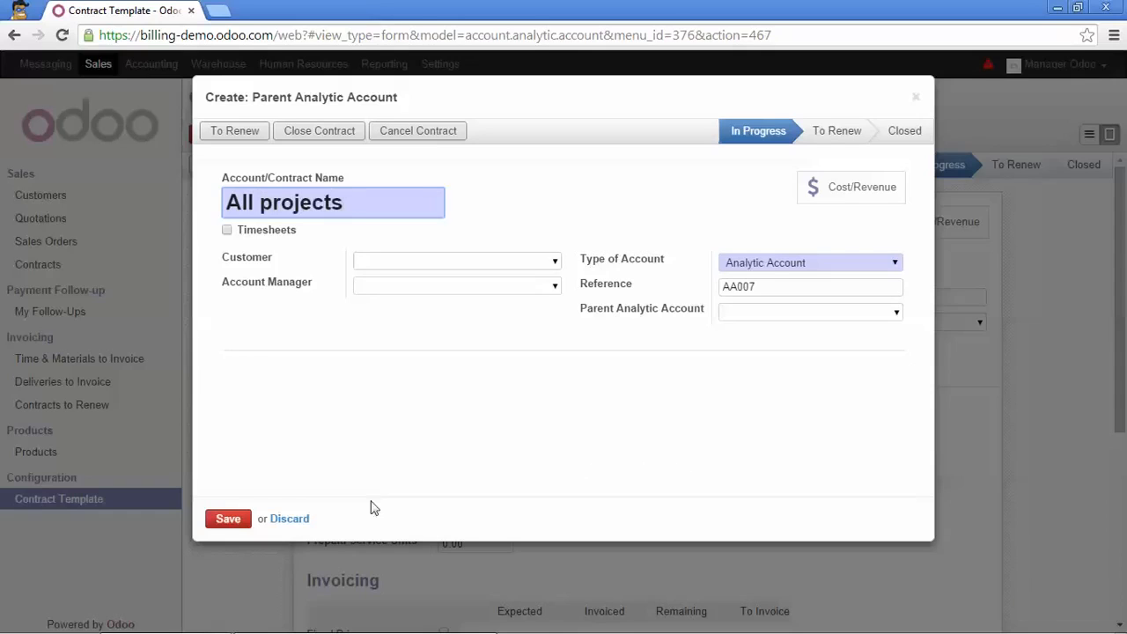
{"action": "left_click", "coordinate": [228, 519]}
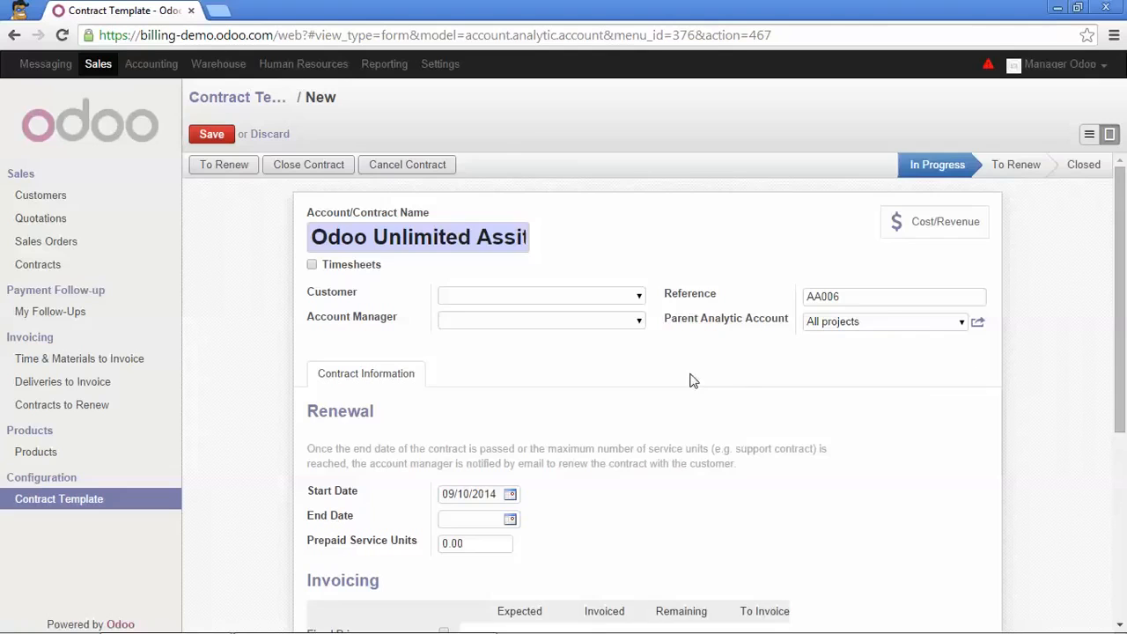
Enable fixed price invoicing on the template without entering an expected amount, and save the template
{"action": "scroll", "coordinate": [683, 385], "scroll_direction": "down", "scroll_amount": 2}
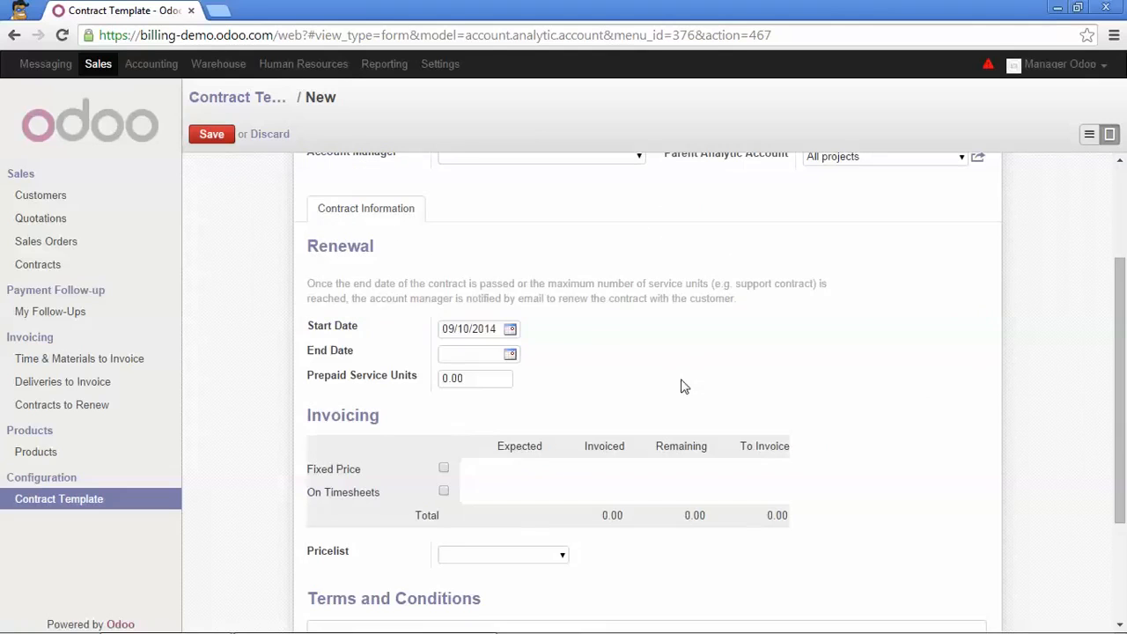
{"action": "left_click", "coordinate": [443, 470]}
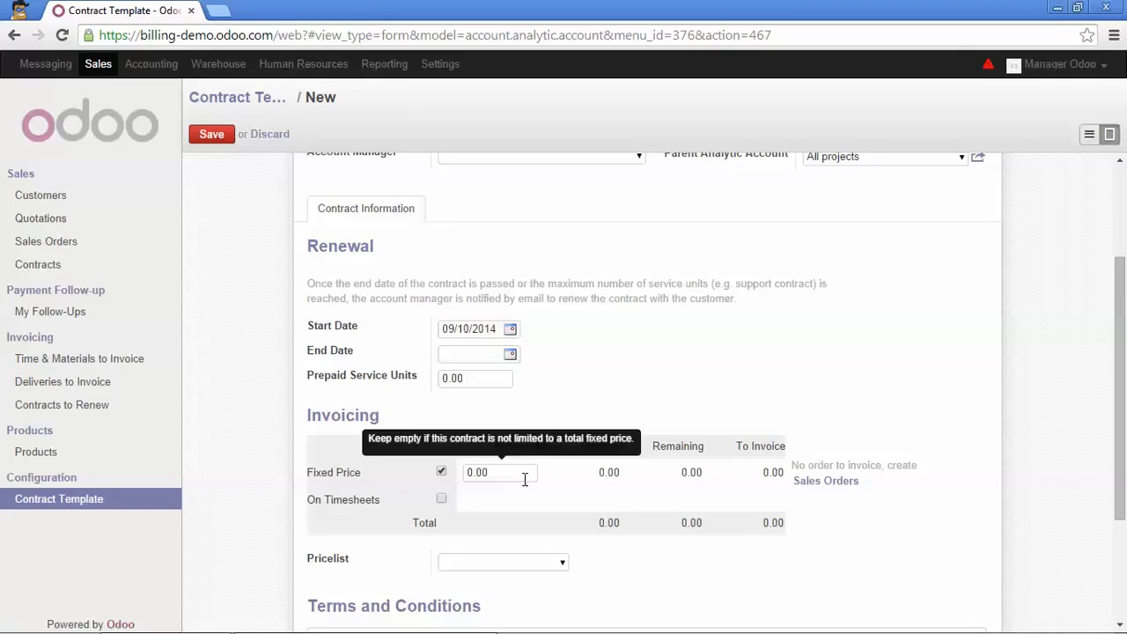
{"action": "scroll", "coordinate": [550, 474], "scroll_direction": "down", "scroll_amount": 1}
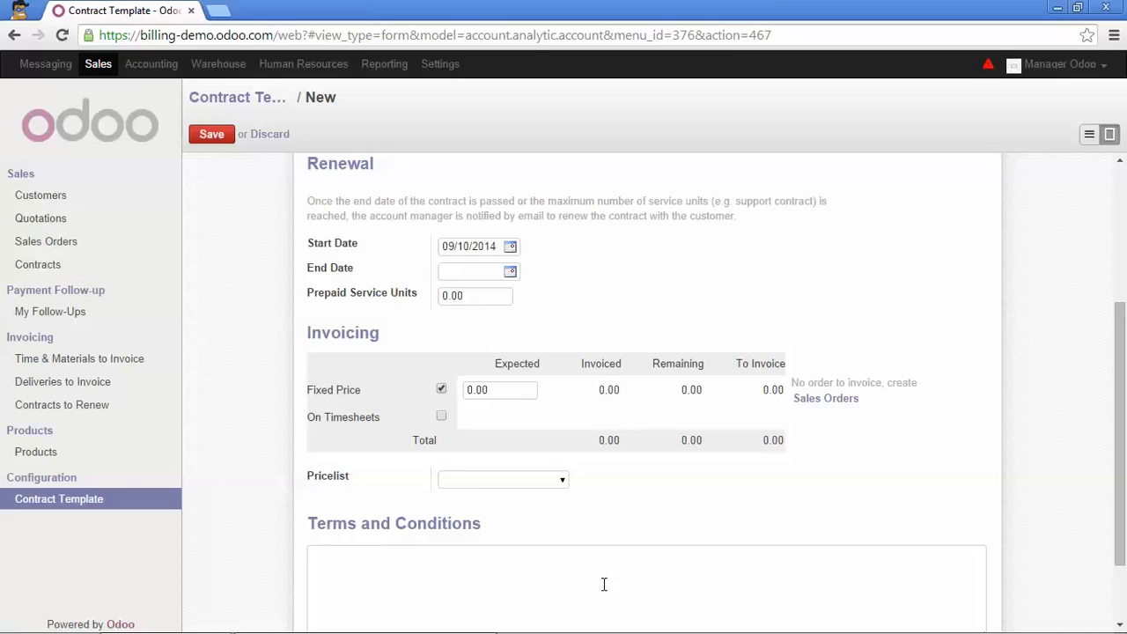
{"action": "scroll", "coordinate": [673, 480], "scroll_direction": "up", "scroll_amount": 3}
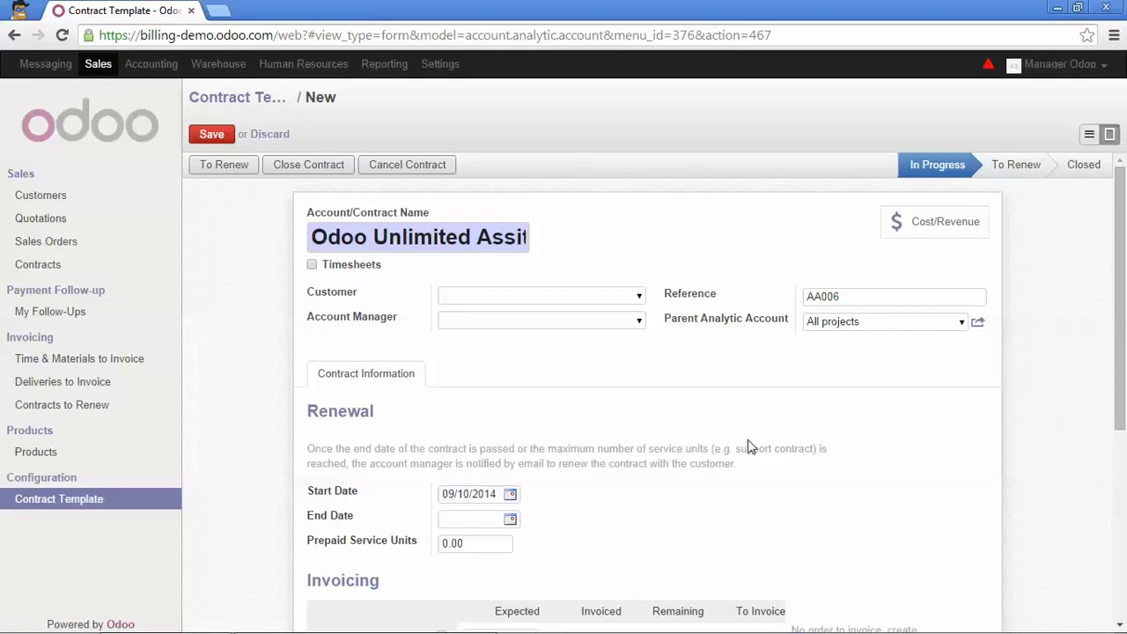
{"action": "left_click", "coordinate": [212, 137]}
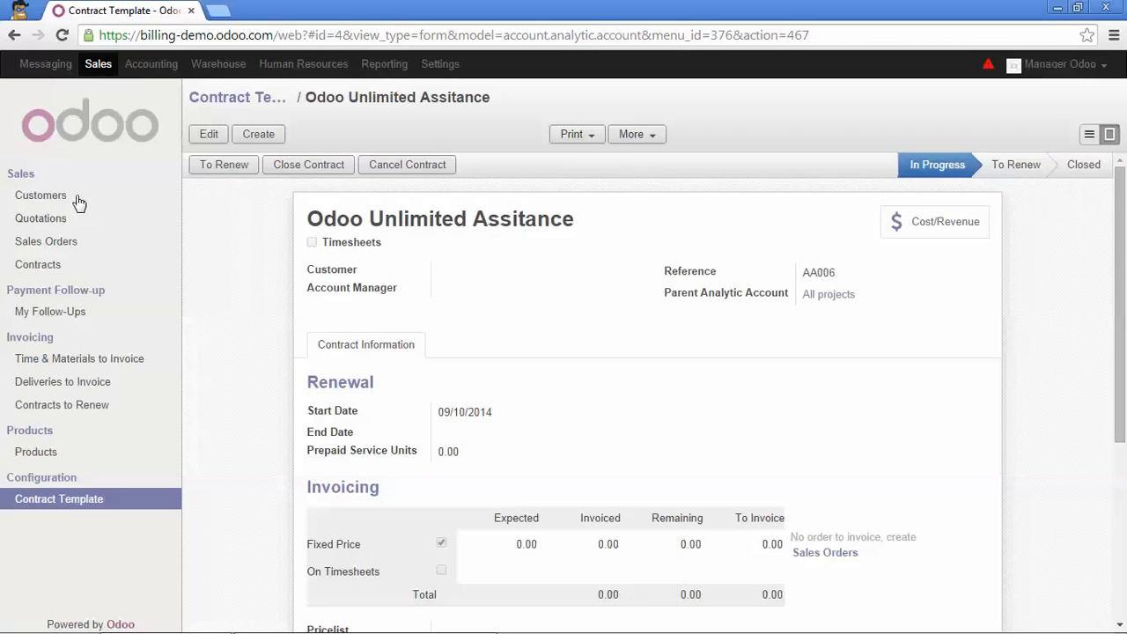
Start a new contract from the "Odoo Unlimited Assitance" template and check the invoicing options it fills in
{"action": "left_click", "coordinate": [151, 269]}
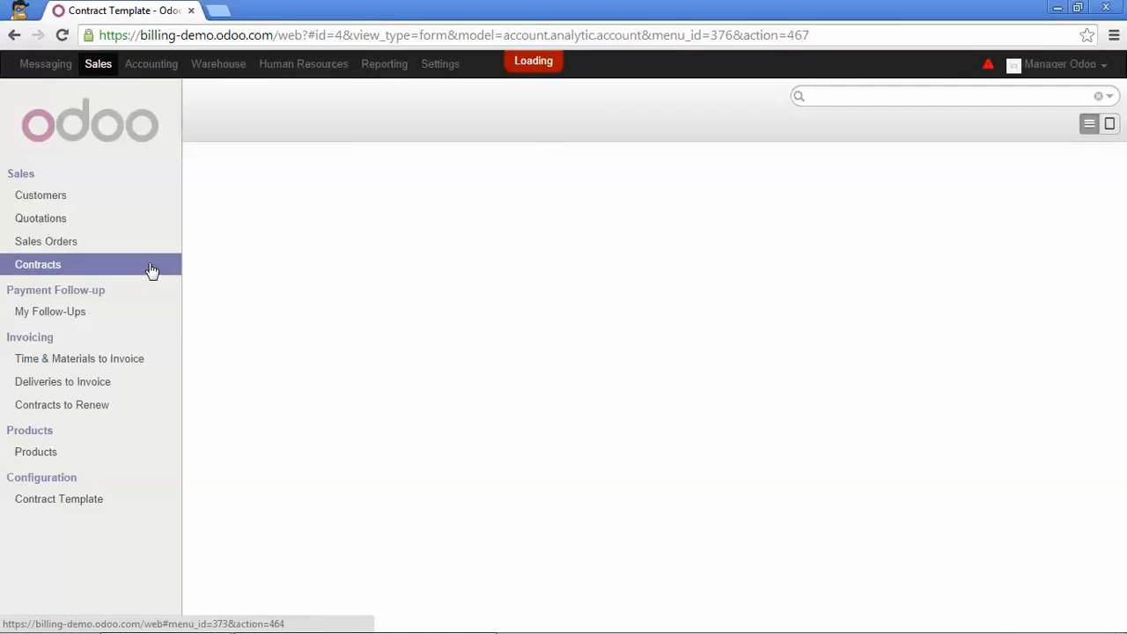
{"action": "left_click", "coordinate": [216, 137]}
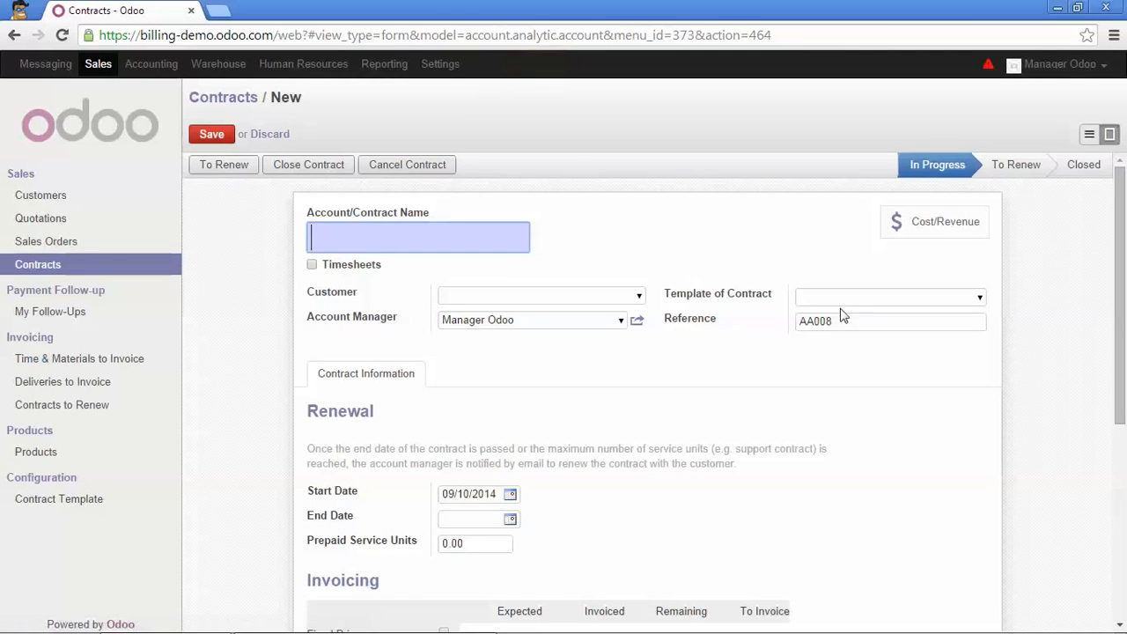
{"action": "left_click", "coordinate": [978, 300]}
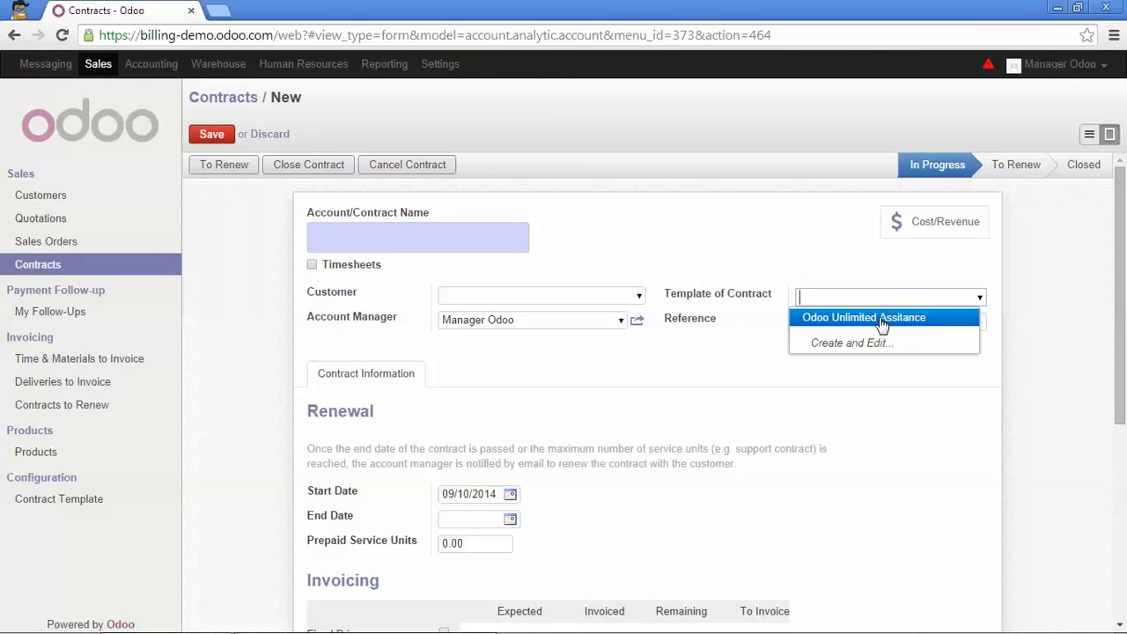
{"action": "left_click", "coordinate": [880, 322]}
{"action": "scroll", "coordinate": [499, 384], "scroll_direction": "down", "scroll_amount": 2}
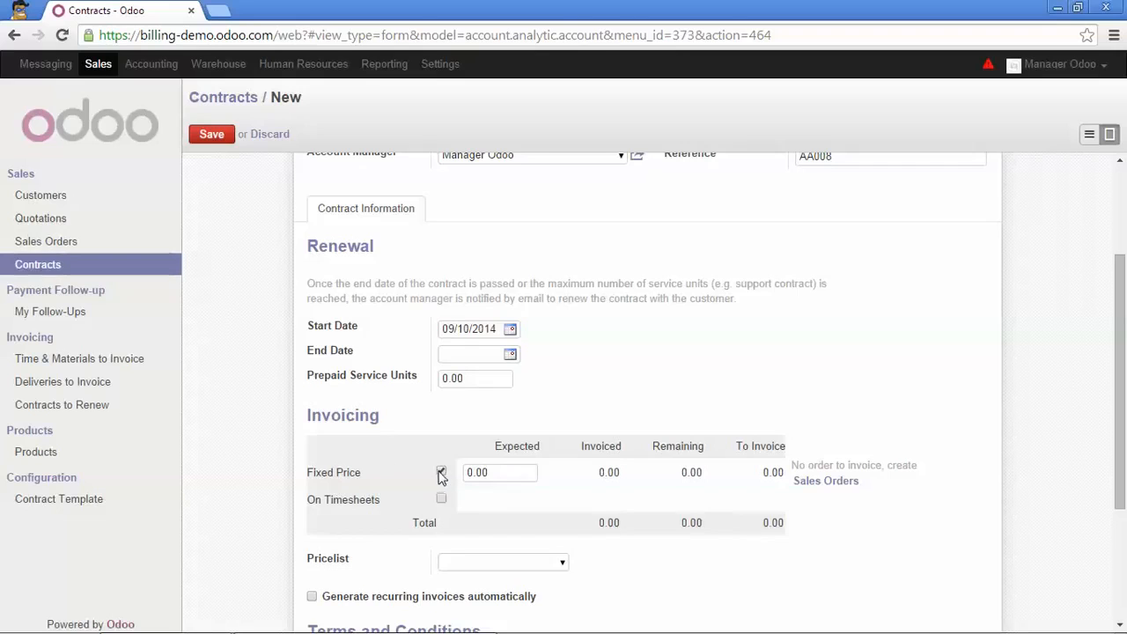
{"action": "scroll", "coordinate": [441, 475], "scroll_direction": "up", "scroll_amount": 3}
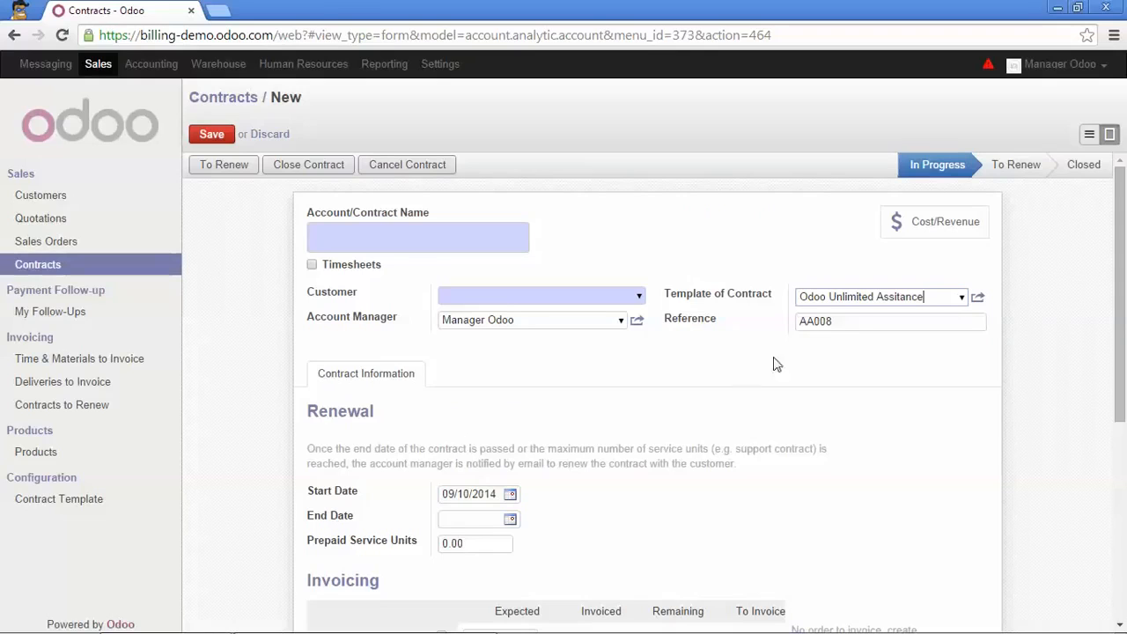
Discard the unsaved contract, and make the use of contract templates mandatory in the Sales configuration
{"action": "left_click", "coordinate": [436, 66]}
{"action": "left_click", "coordinate": [590, 180]}
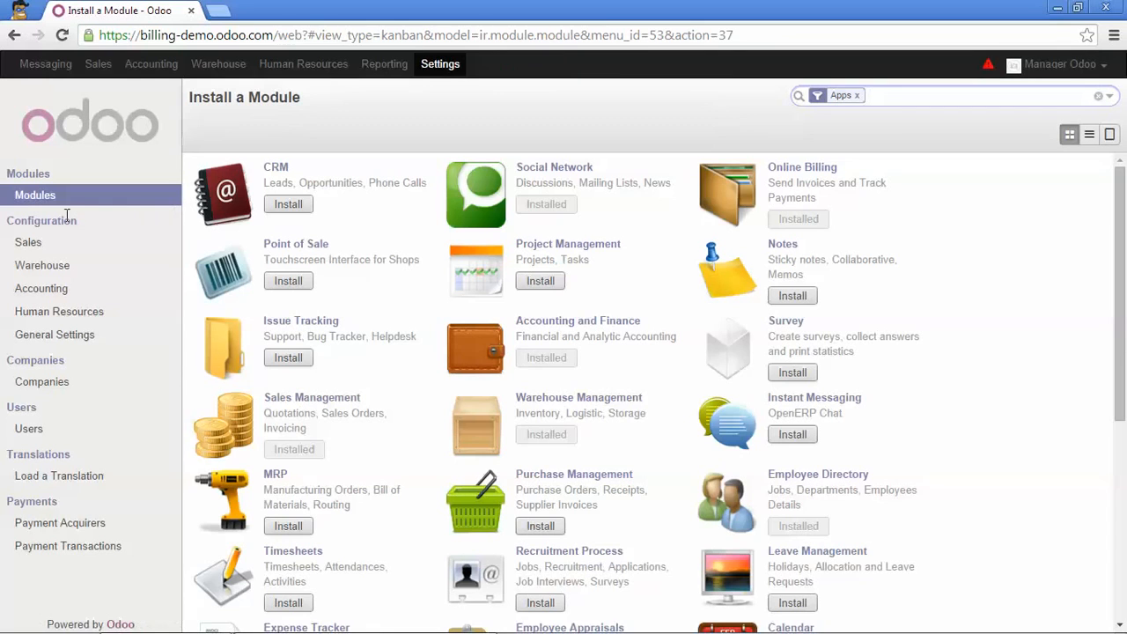
{"action": "left_click", "coordinate": [34, 243]}
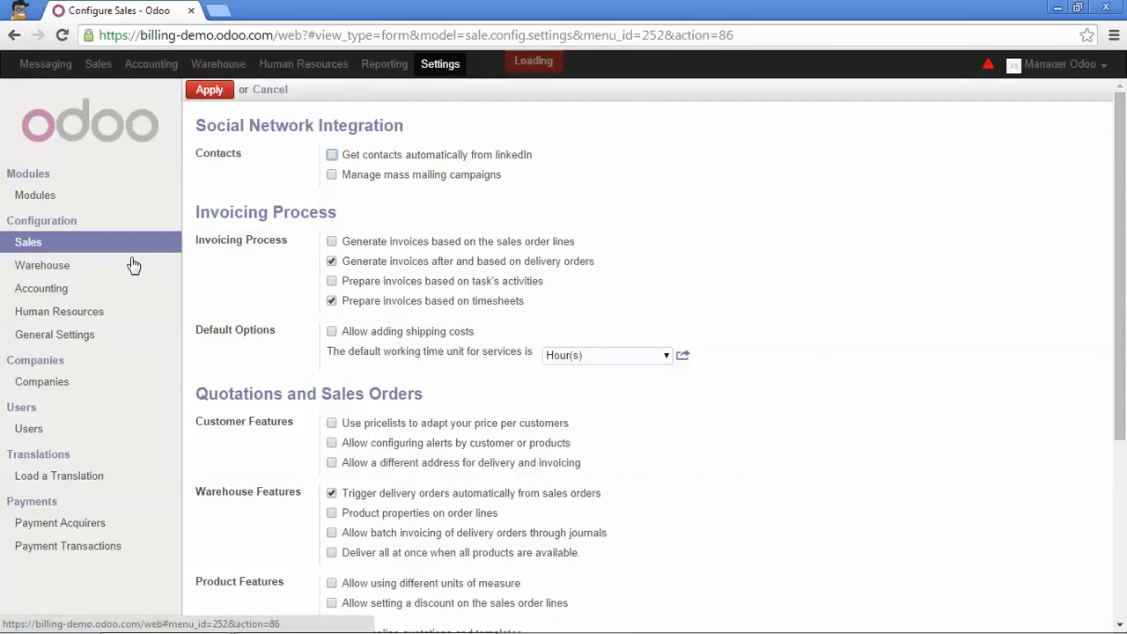
{"action": "scroll", "coordinate": [343, 329], "scroll_direction": "down", "scroll_amount": 1}
{"action": "scroll", "coordinate": [349, 333], "scroll_direction": "down", "scroll_amount": 2}
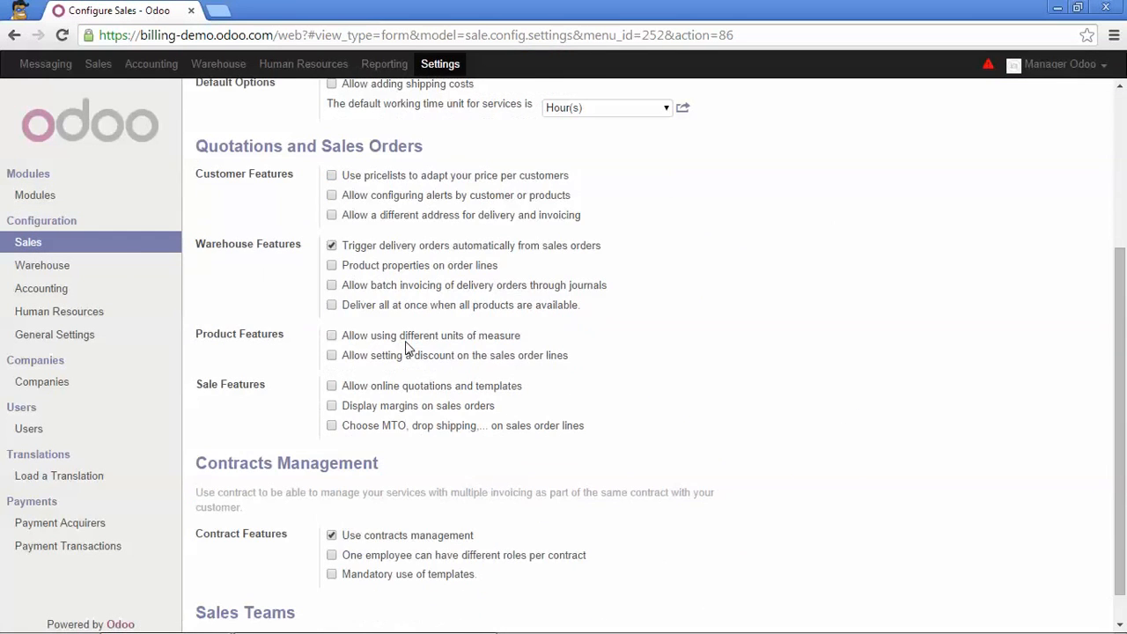
{"action": "left_click", "coordinate": [331, 576]}
{"action": "scroll", "coordinate": [282, 371], "scroll_direction": "up", "scroll_amount": 3}
{"action": "left_click", "coordinate": [204, 91]}
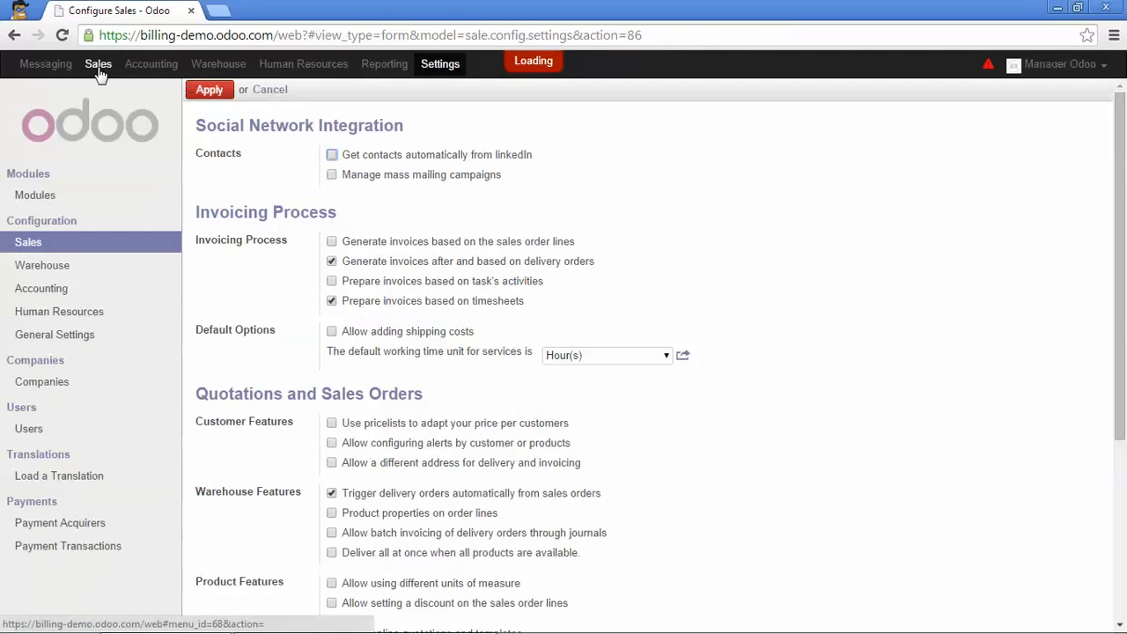
Open a new blank contract and examine its Template of Contract field and invoicing options
{"action": "left_click", "coordinate": [98, 67]}
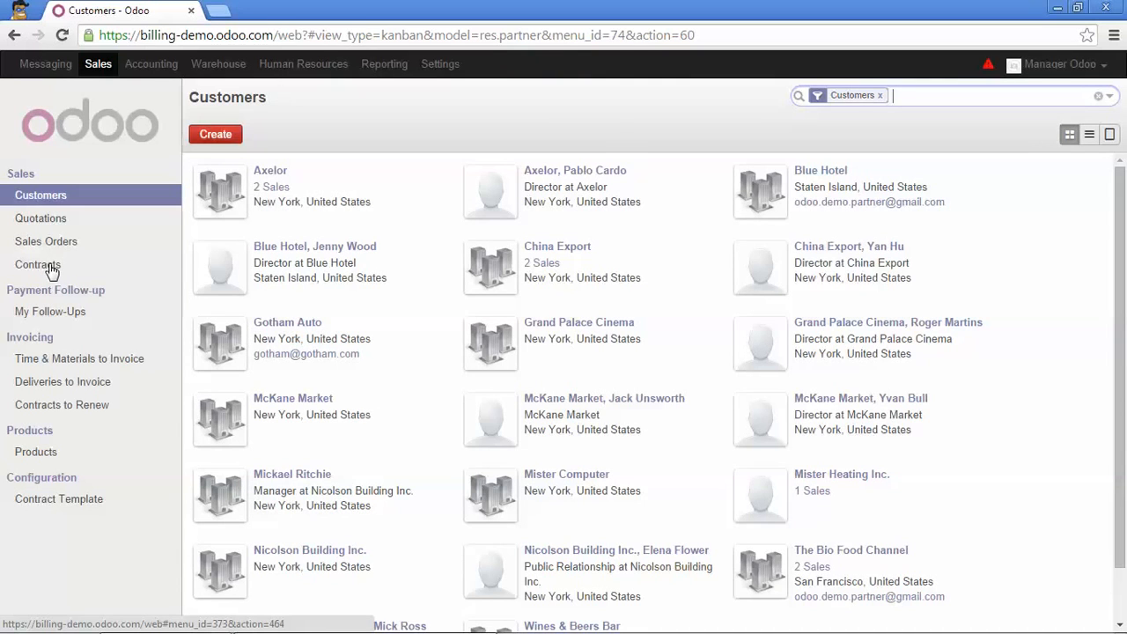
{"action": "left_click", "coordinate": [74, 266]}
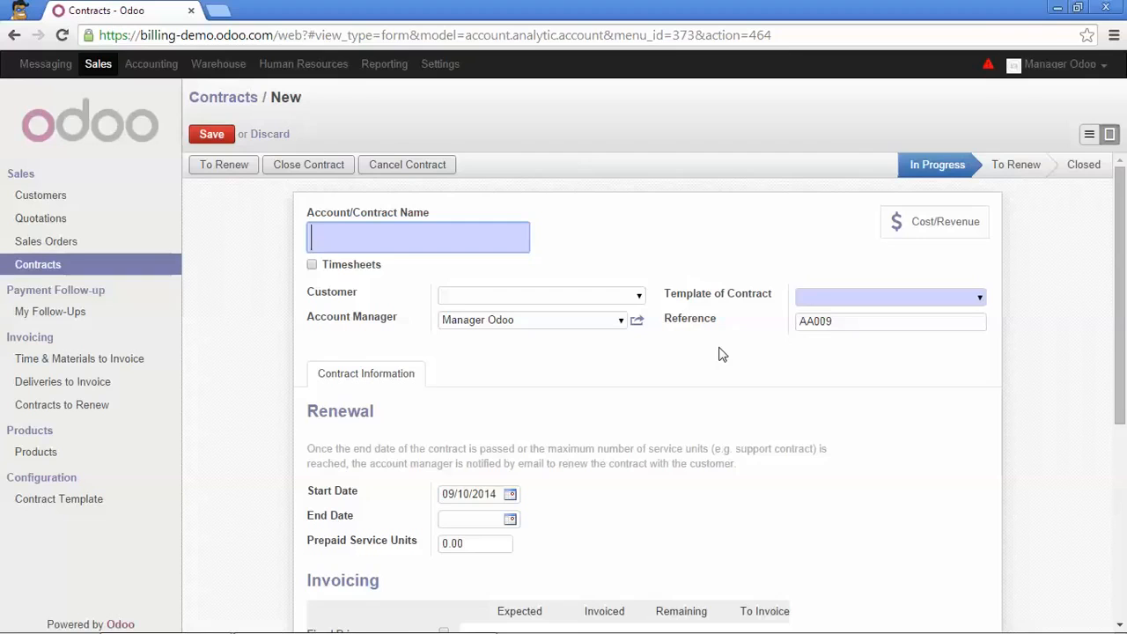
{"action": "scroll", "coordinate": [686, 370], "scroll_direction": "down", "scroll_amount": 4}
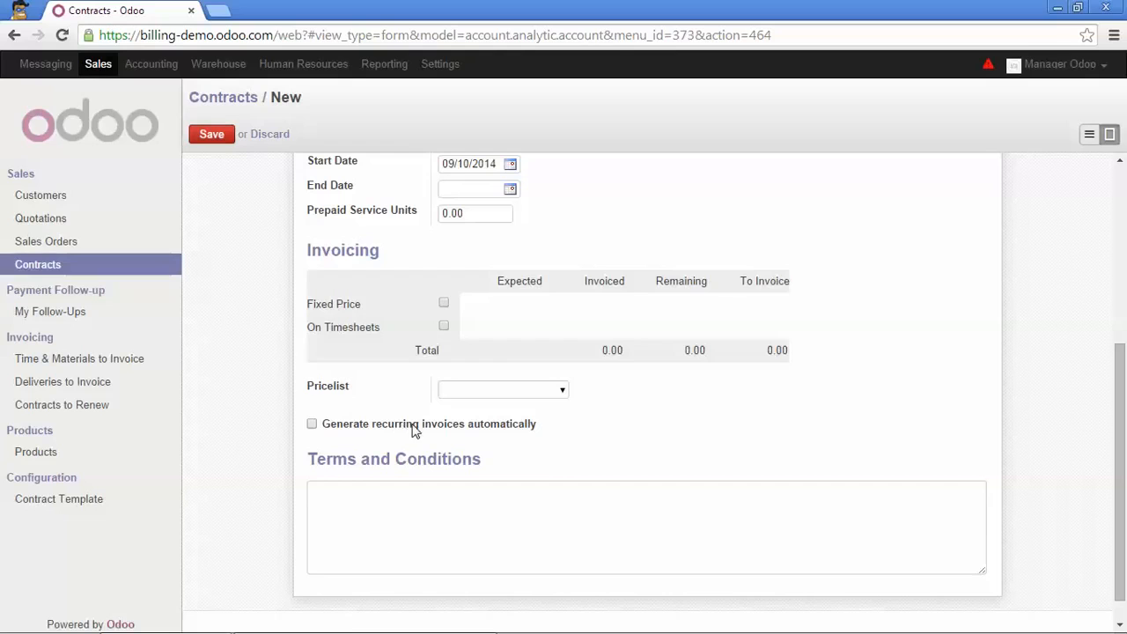
{"action": "scroll", "coordinate": [414, 430], "scroll_direction": "up", "scroll_amount": 2}
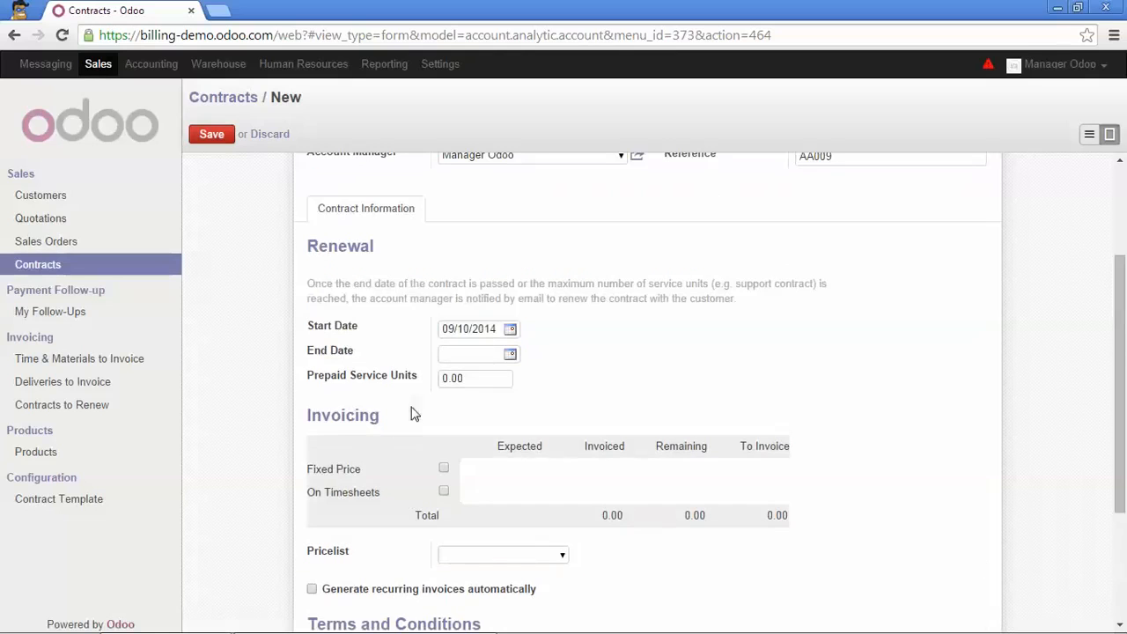